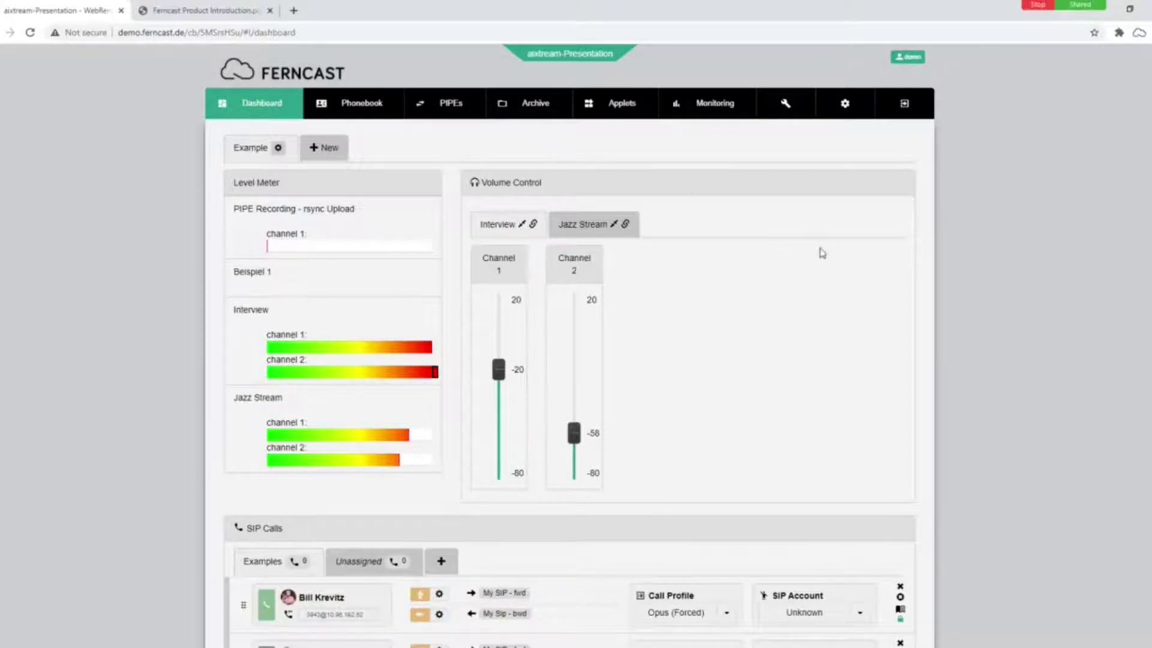
pyautogui.scroll(-1, 820, 253)
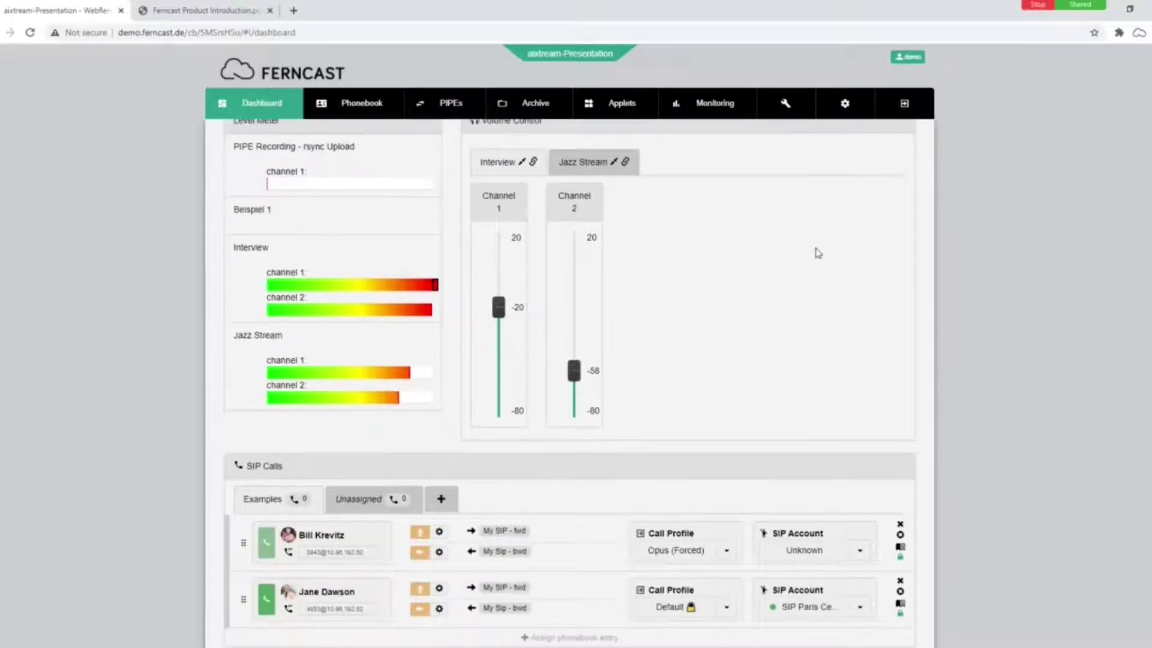
pyautogui.scroll(-6, 819, 253)
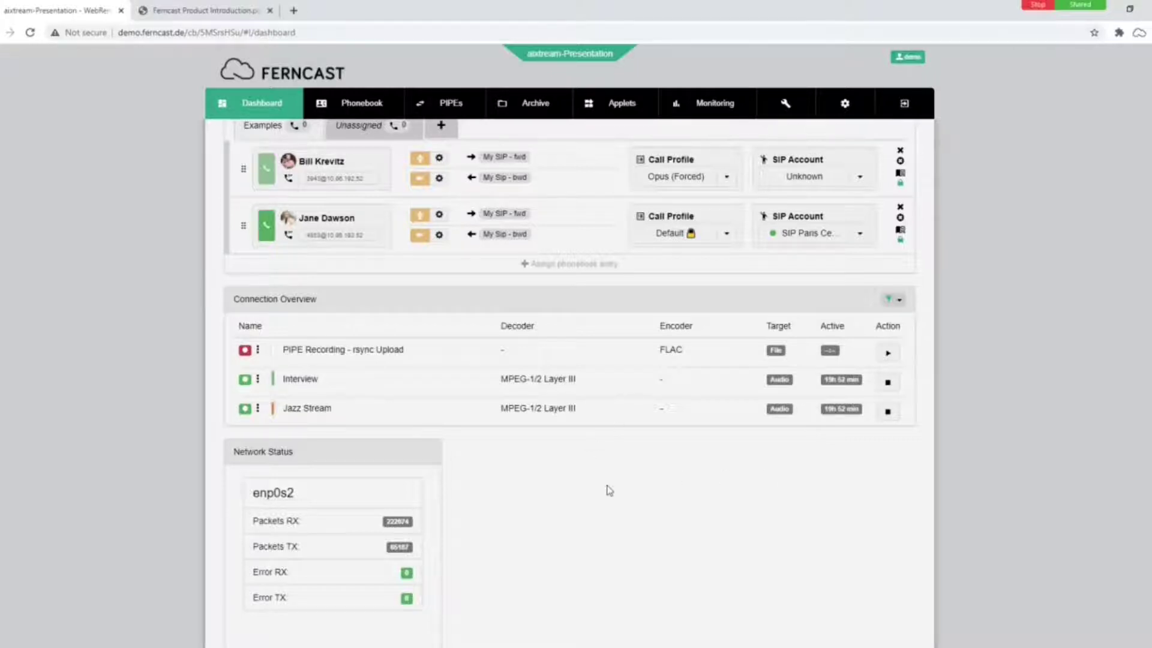
pyautogui.scroll(8, 608, 486)
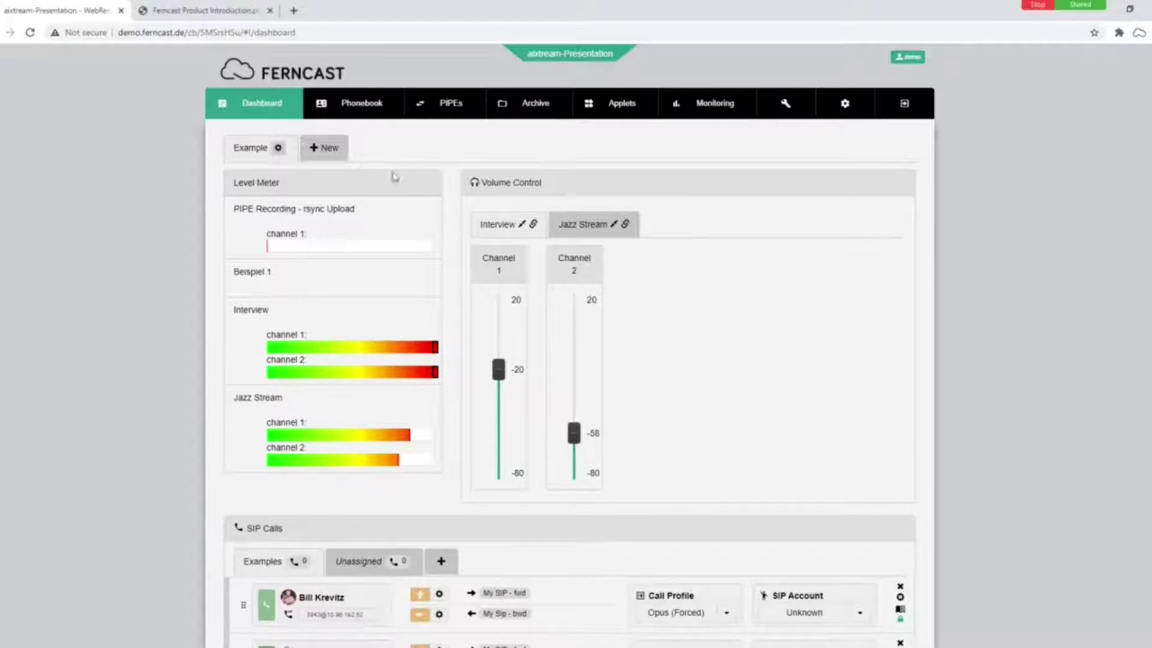
# Create a new dashboard containing the DTMF, SIP Calls, Sip Dial and Tip of the Day widgets.
pyautogui.click(328, 153)
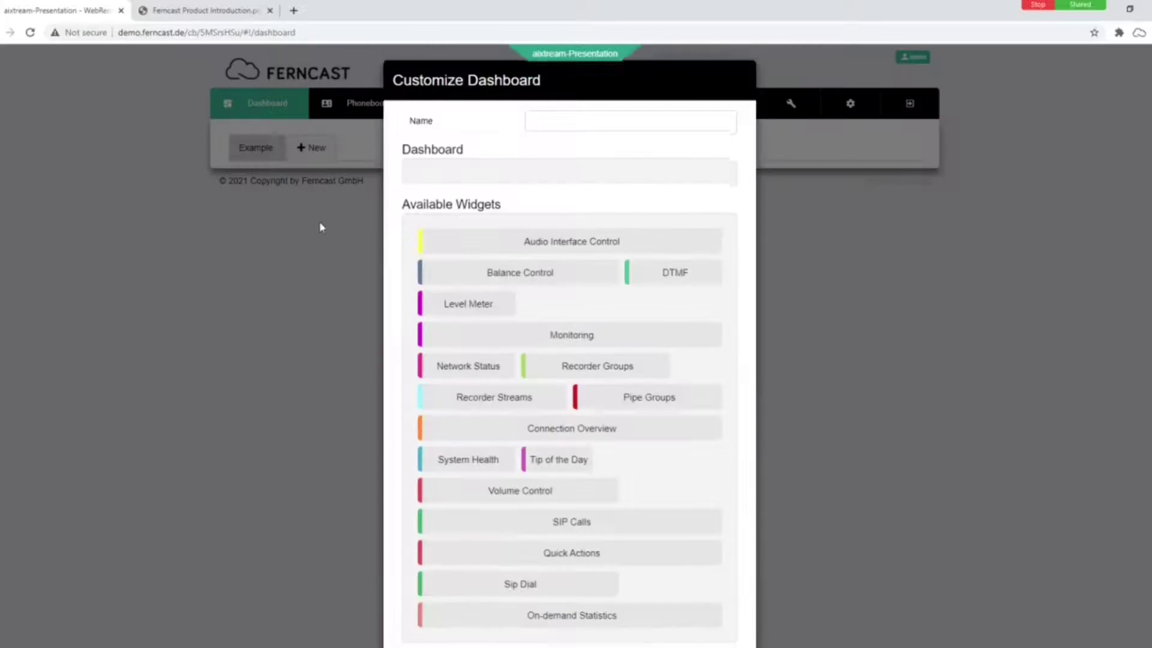
pyautogui.scroll(-1, 384, 255)
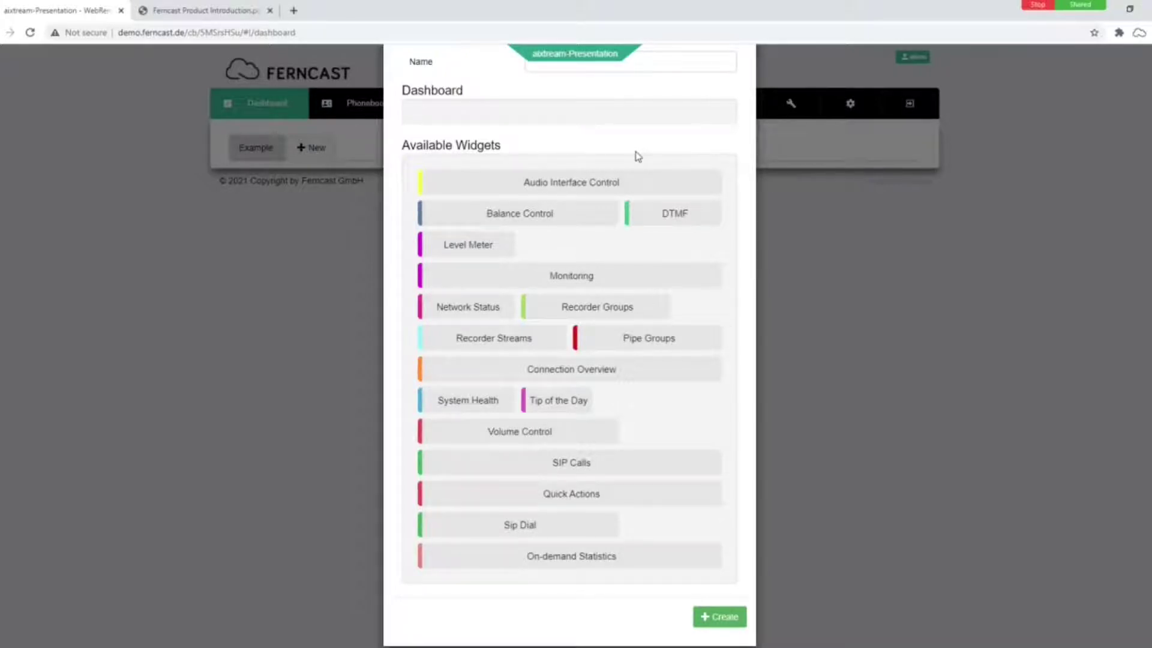
pyautogui.click(667, 217)
pyautogui.click(586, 489)
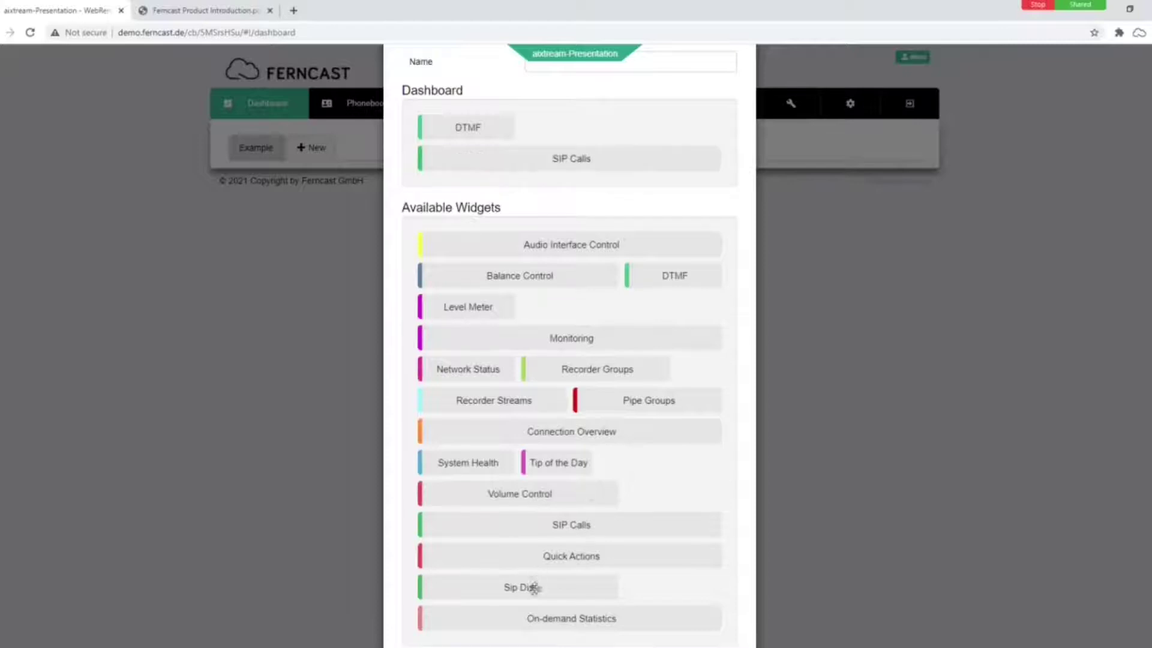
pyautogui.click(534, 588)
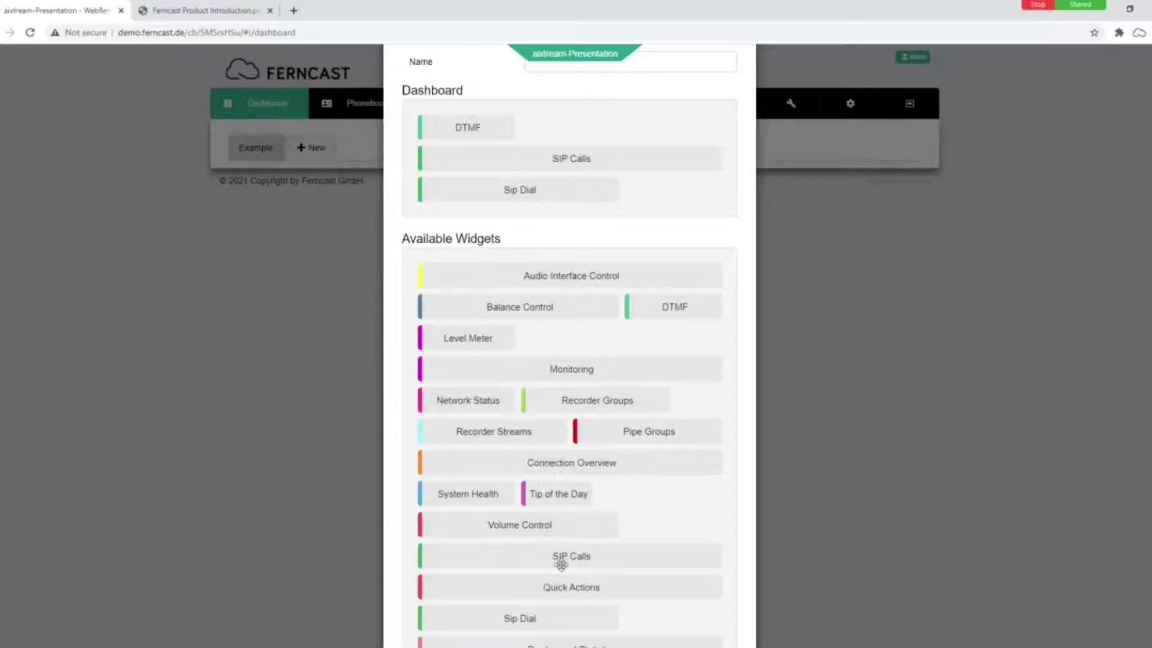
pyautogui.click(580, 487)
pyautogui.scroll(-3, 624, 486)
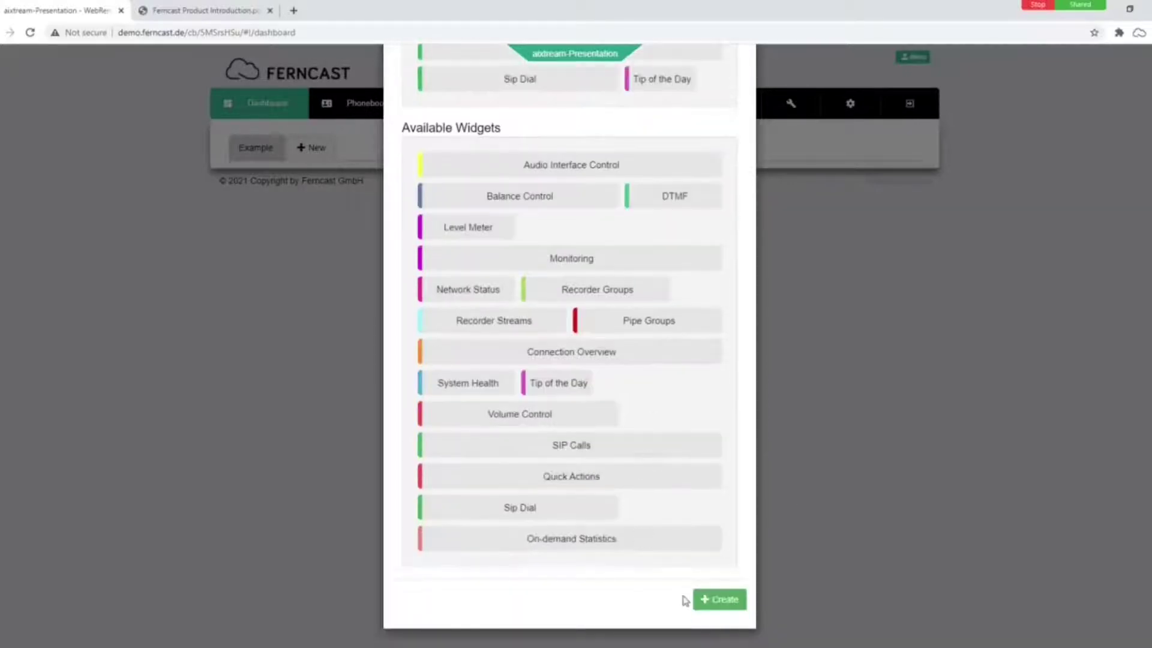
pyautogui.click(716, 601)
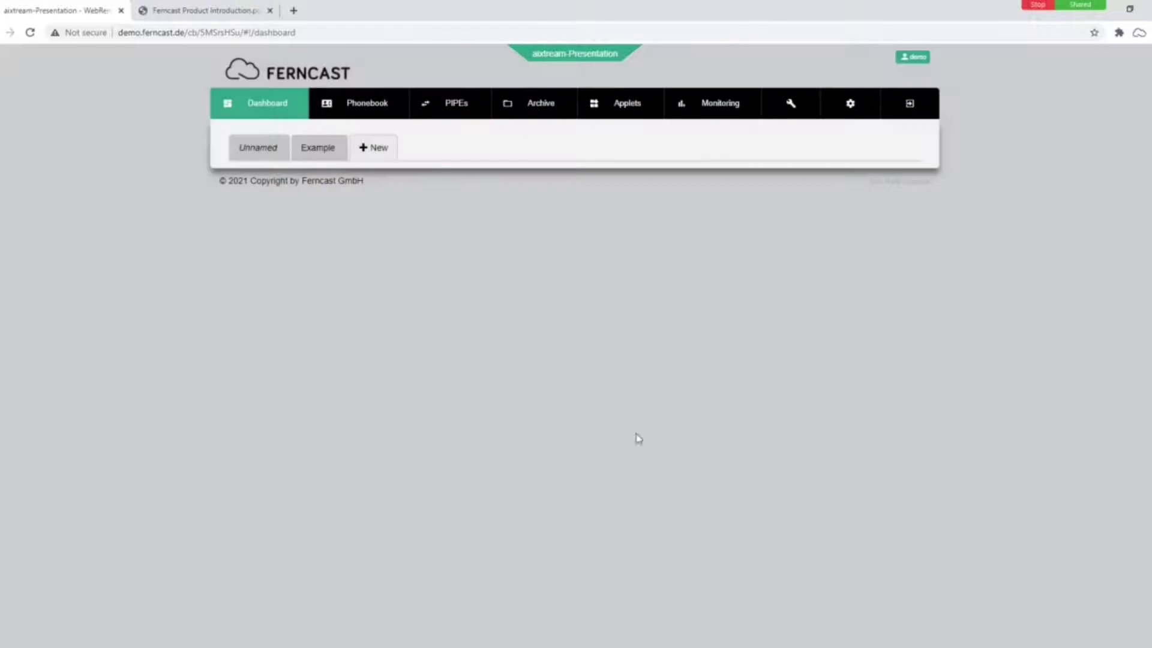
# Open the new unnamed dashboard and look through its widgets, showing the Examples group under SIP Calls.
pyautogui.click(265, 154)
pyautogui.scroll(-1, 618, 294)
pyautogui.scroll(1, 619, 294)
pyautogui.scroll(-3, 430, 312)
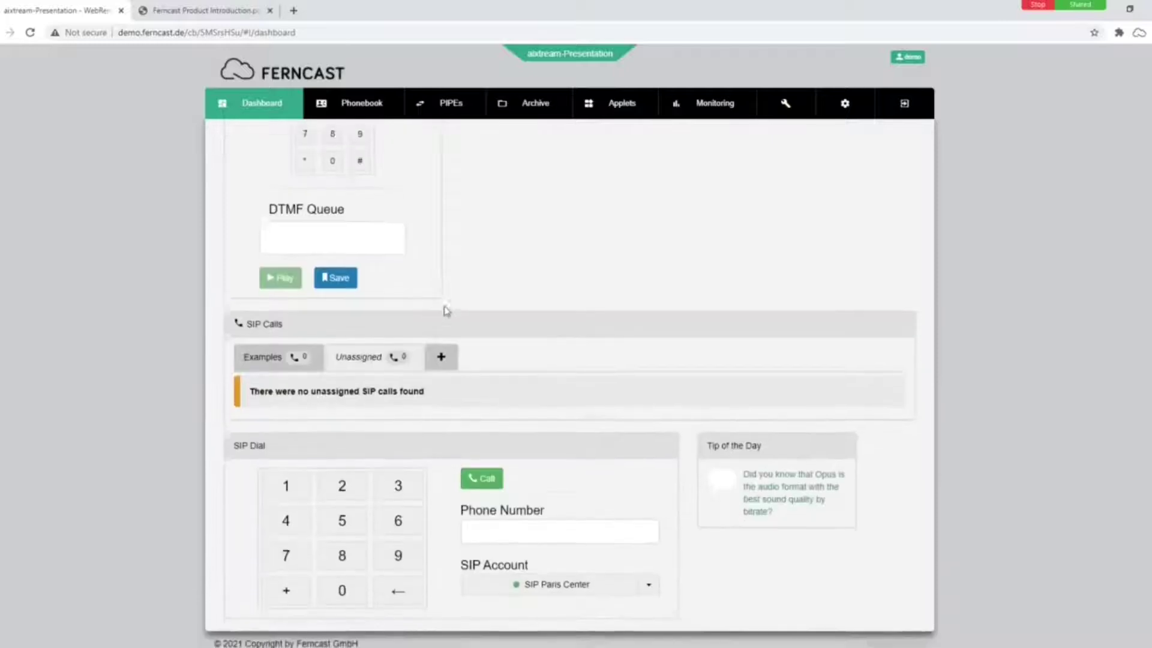
pyautogui.click(274, 350)
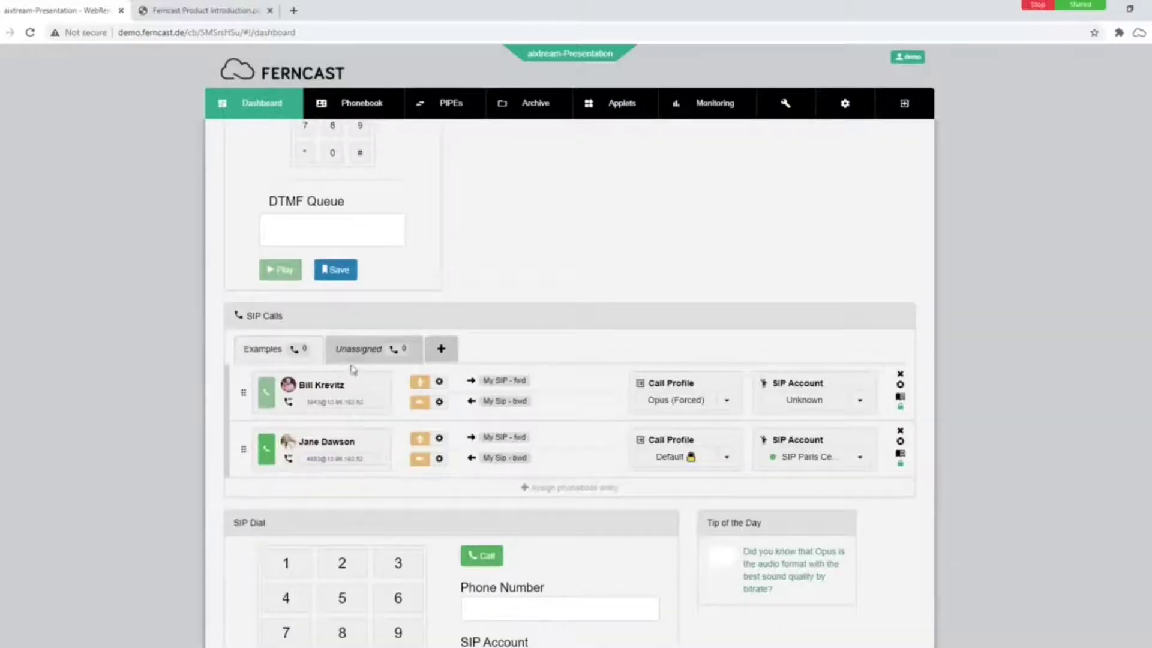
pyautogui.scroll(-1, 288, 360)
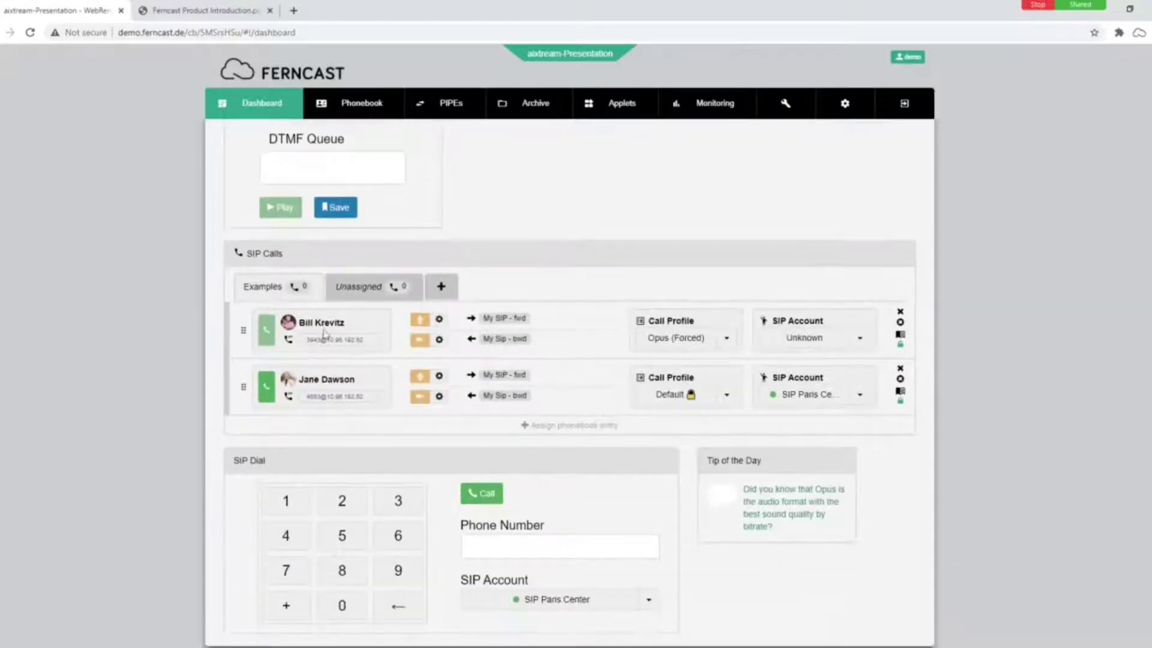
pyautogui.scroll(-1, 336, 366)
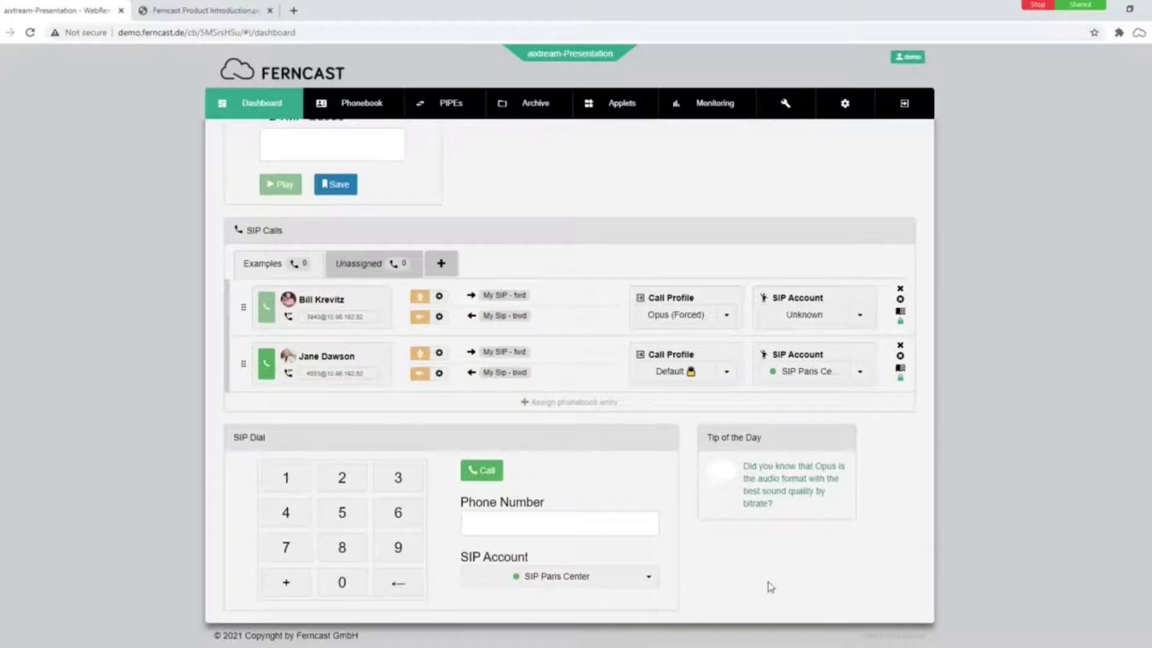
pyautogui.scroll(5, 594, 510)
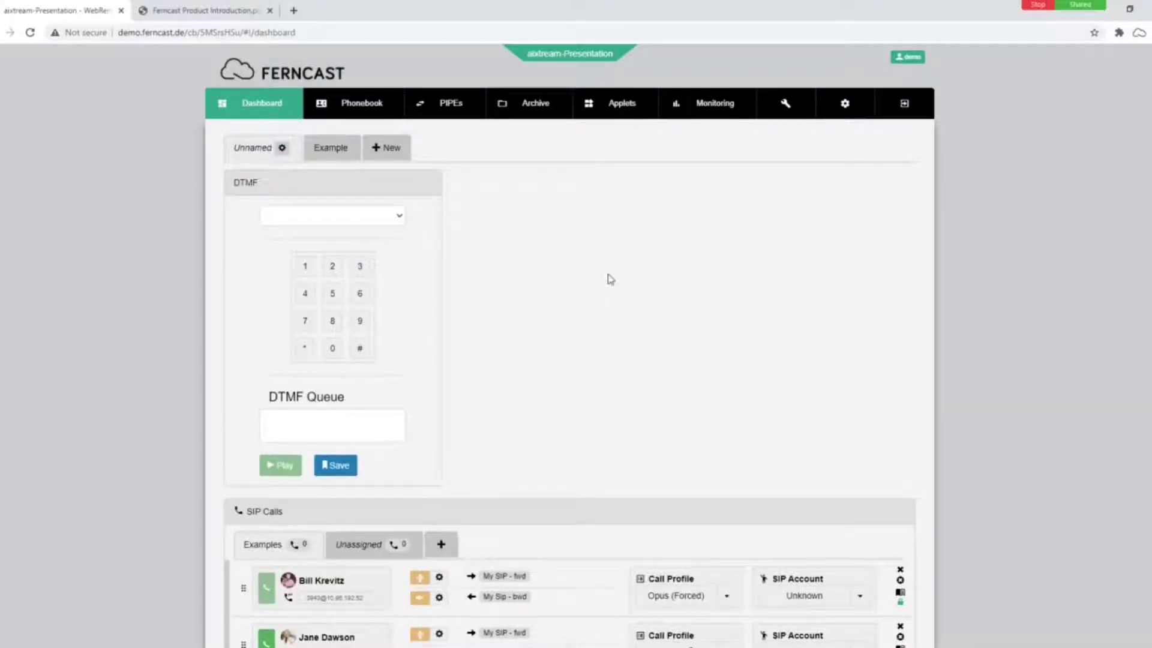
pyautogui.scroll(-5, 611, 279)
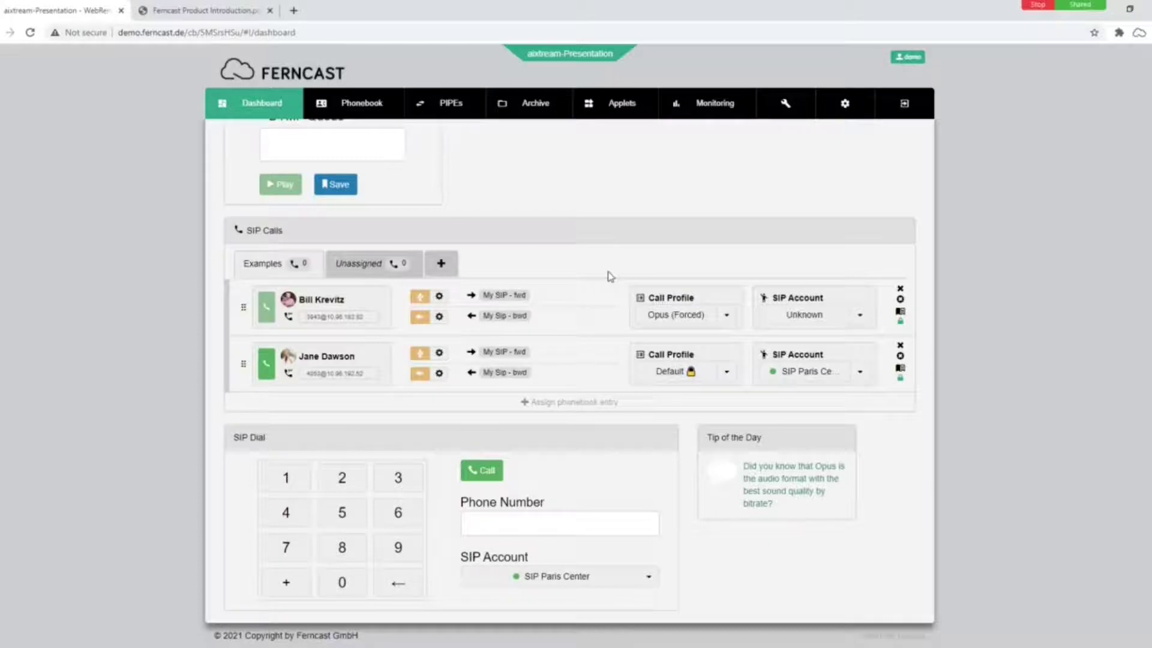
pyautogui.scroll(5, 610, 276)
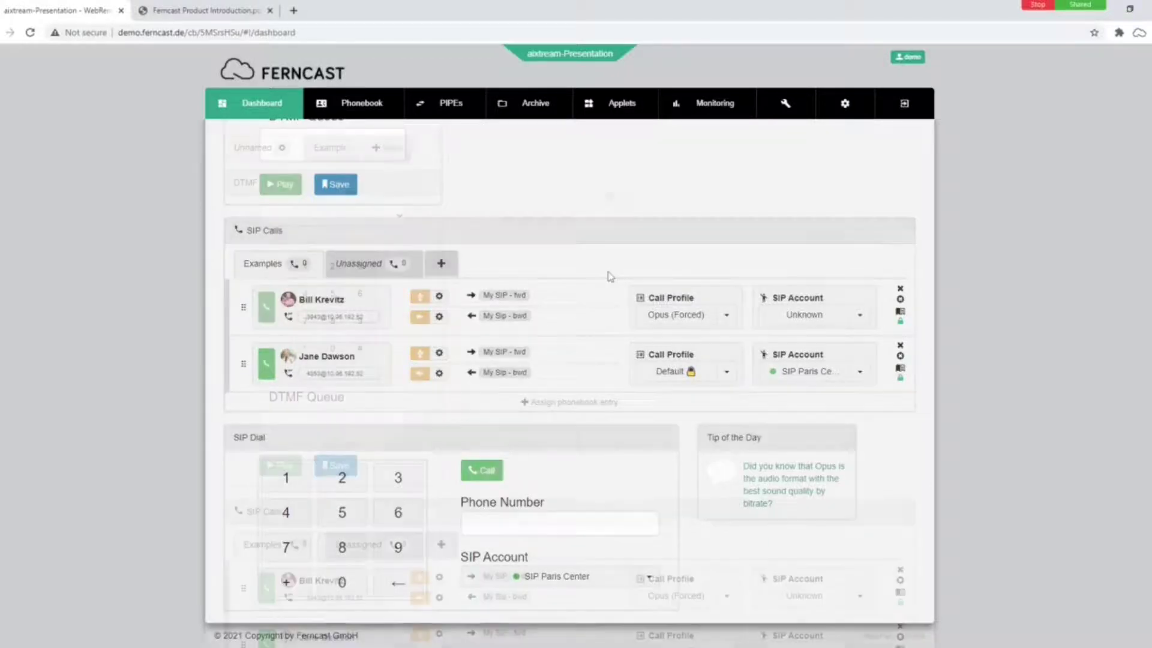
# Start a new pipe with an Audio over IP source followed by a Level meter and a Volume Control.
pyautogui.click(454, 111)
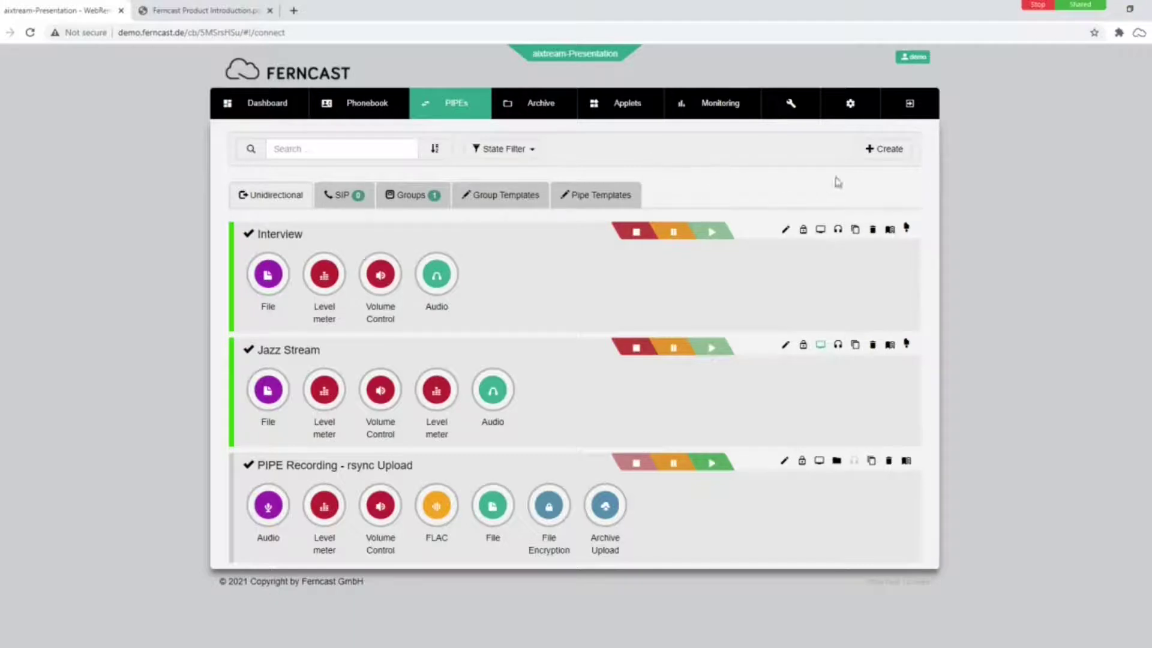
pyautogui.click(883, 150)
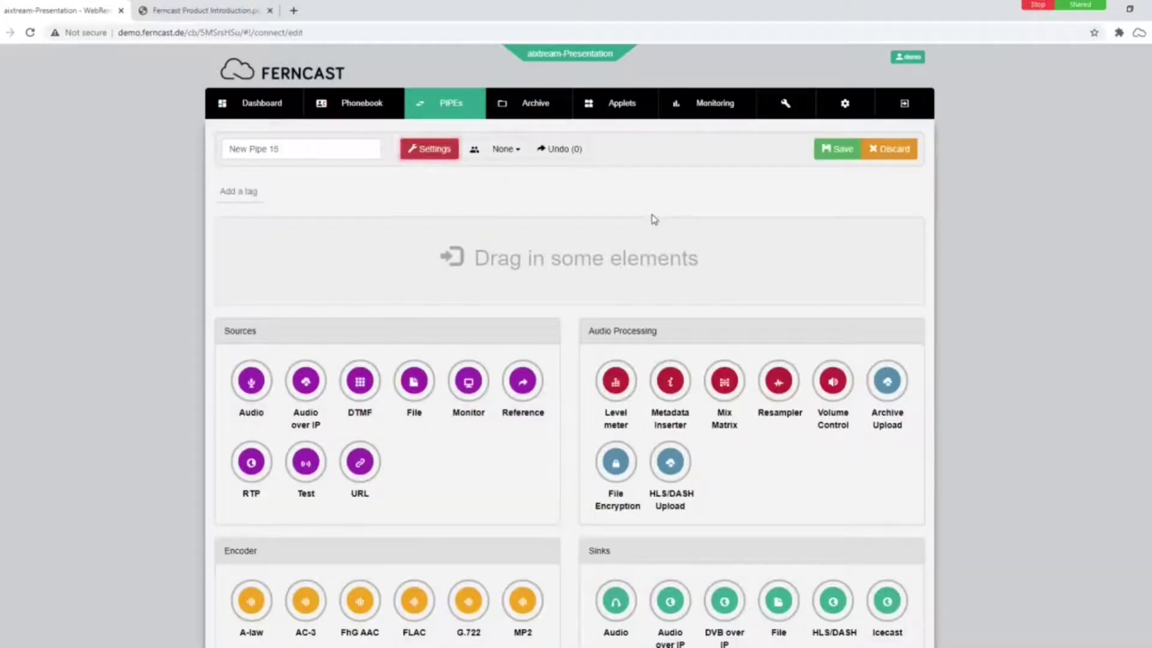
pyautogui.scroll(-2, 660, 228)
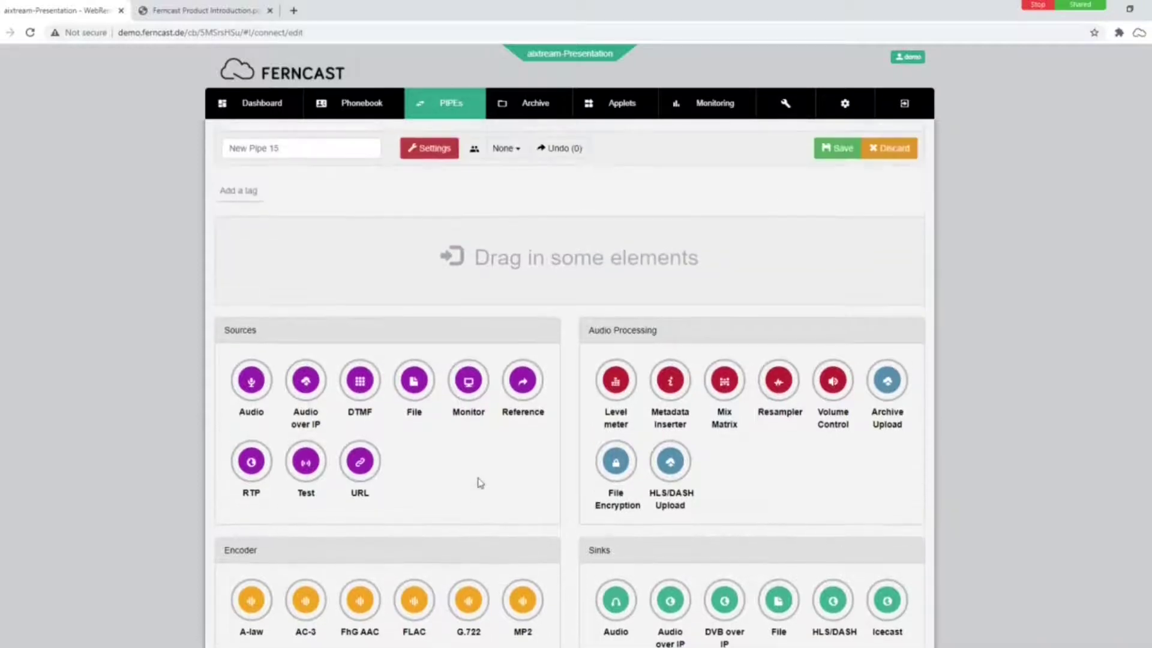
pyautogui.scroll(-1, 480, 483)
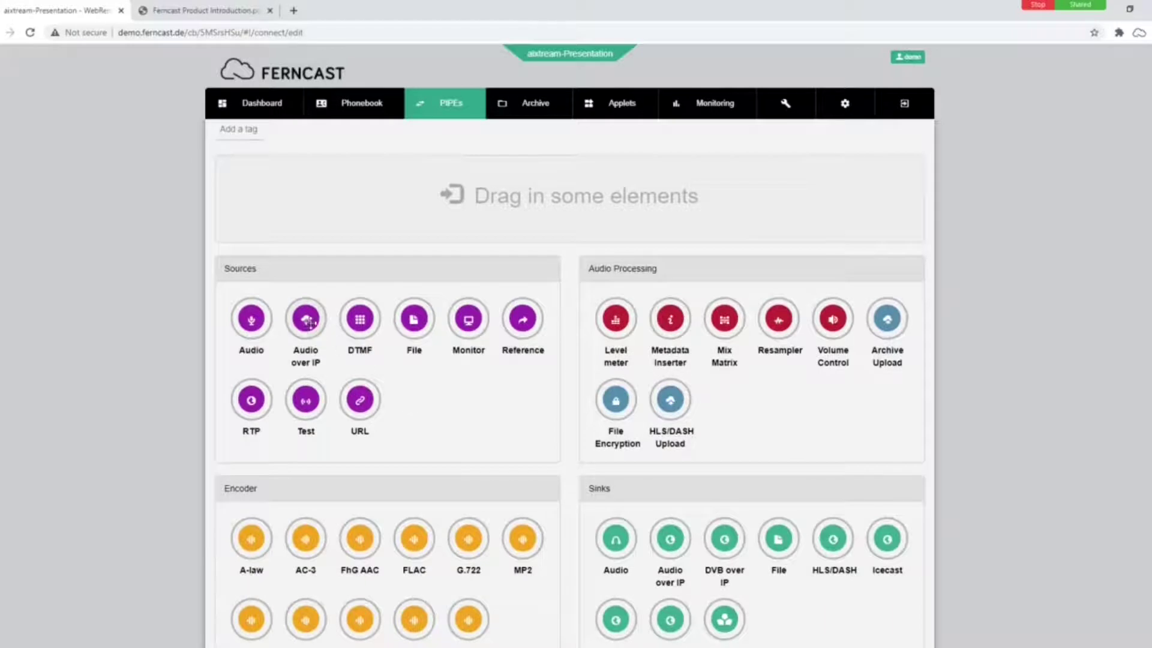
pyautogui.moveTo(309, 323); pyautogui.dragTo(309, 204)
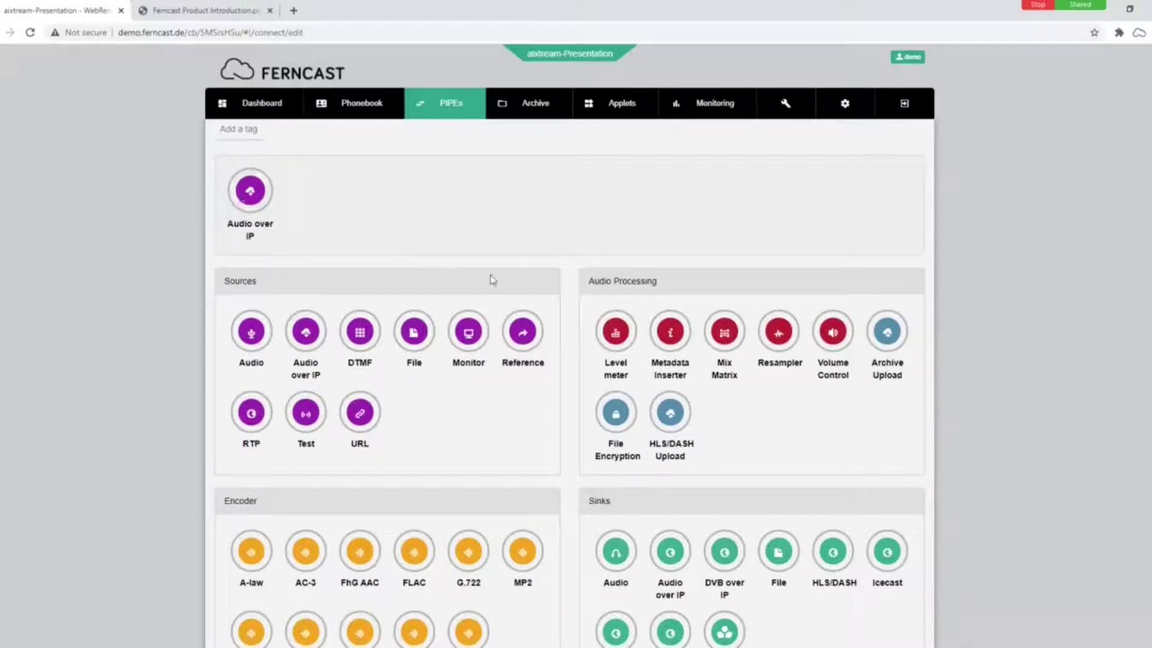
pyautogui.click(616, 331)
pyautogui.click(832, 332)
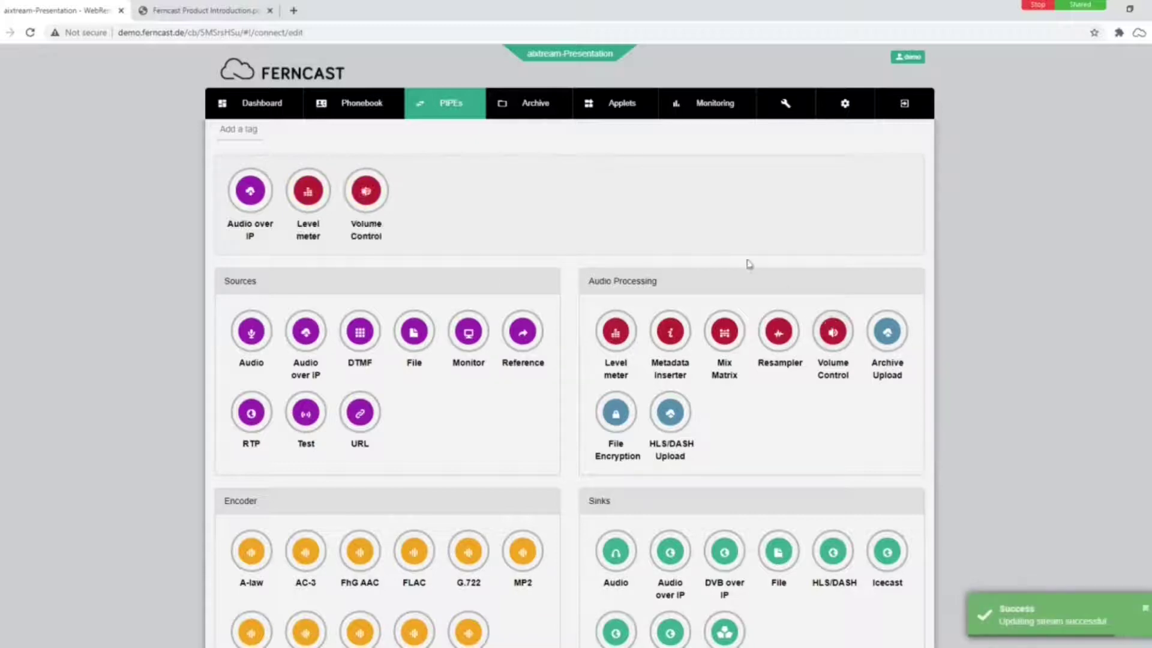
# Append an Opus encoder and an Icecast sink to the end of the pipe.
pyautogui.scroll(-2, 736, 295)
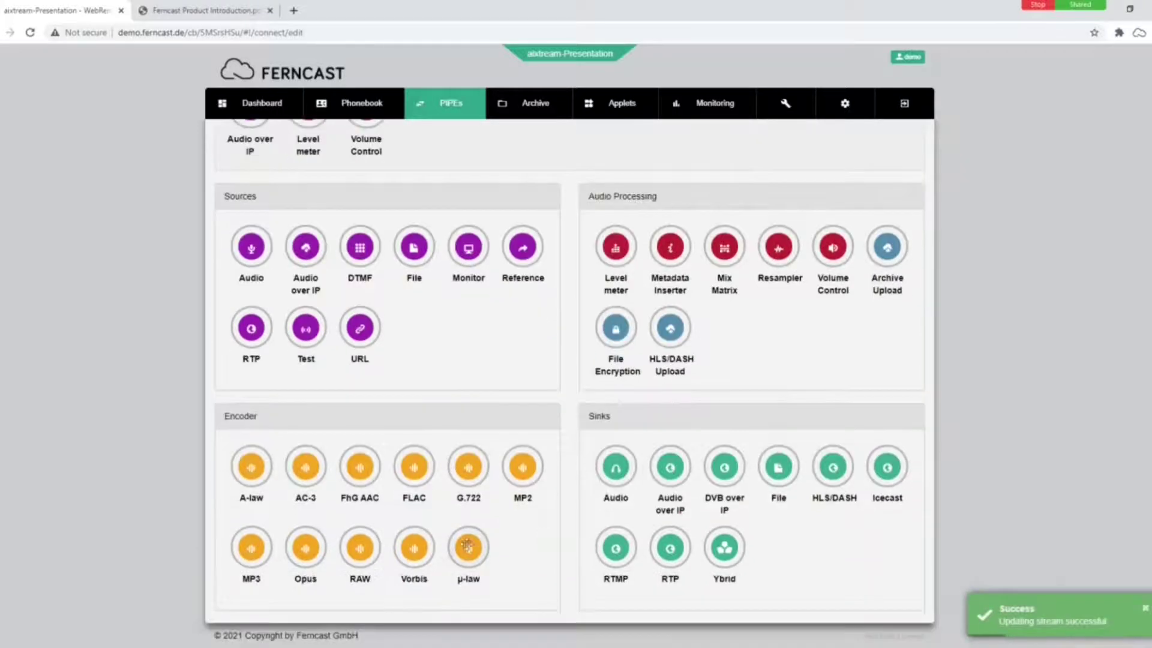
pyautogui.click(307, 551)
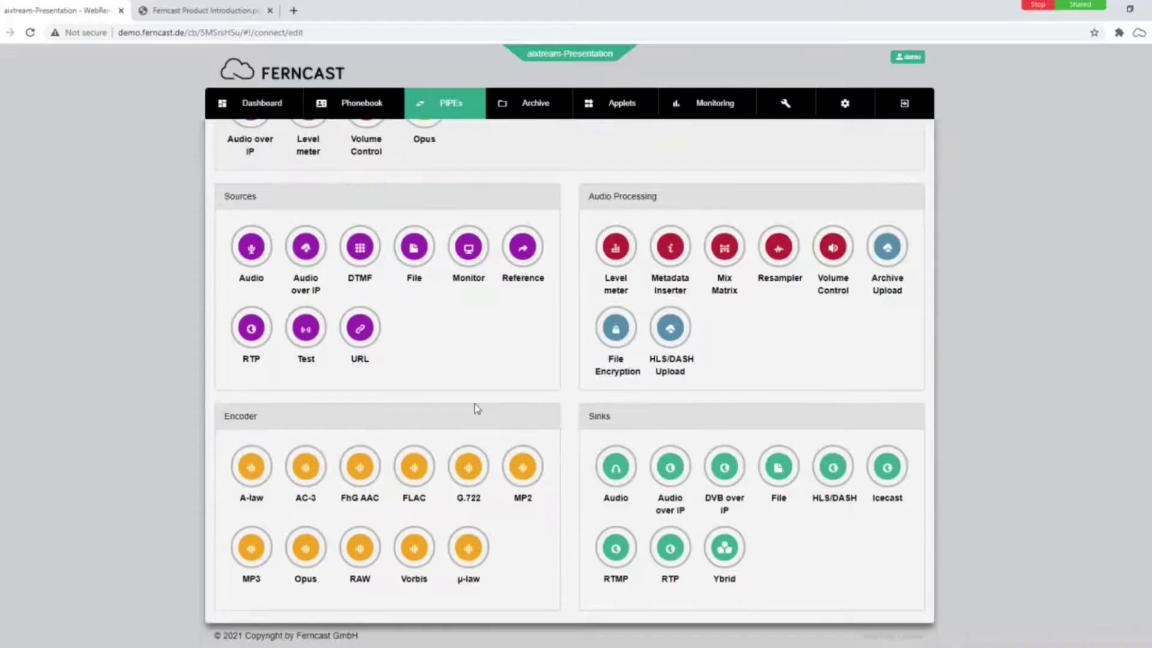
pyautogui.click(889, 467)
pyautogui.scroll(3, 507, 429)
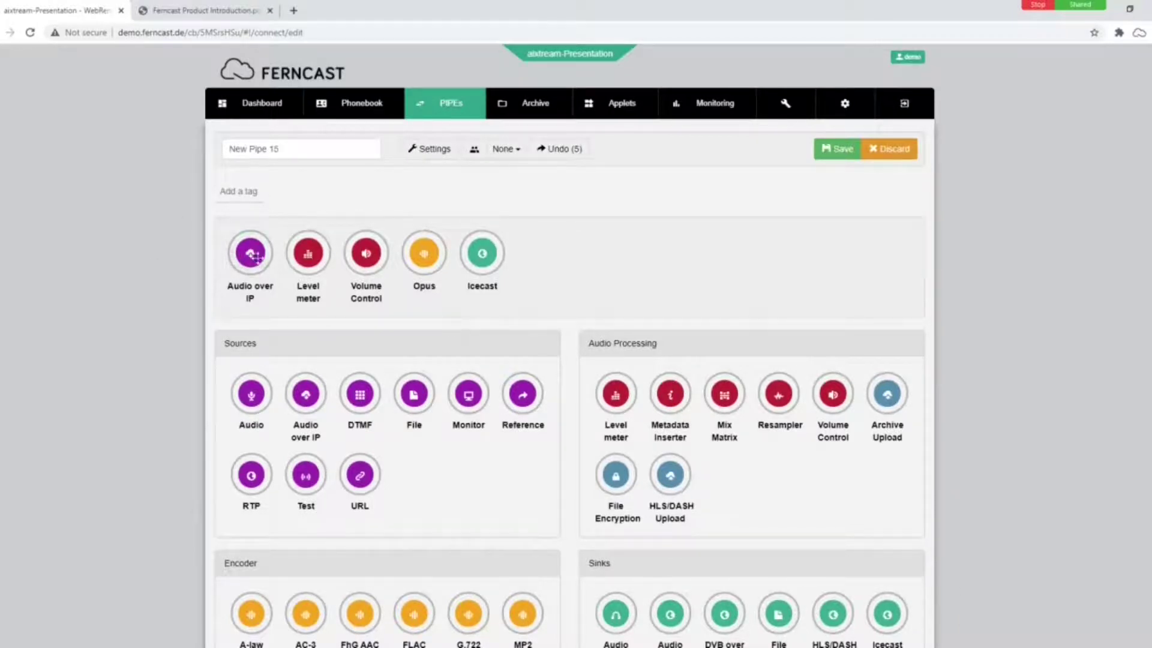
# Examine the settings of the pipe's Audio over IP, Opus and Icecast elements, including the expert options for Opus, without applying changes.
pyautogui.click(256, 262)
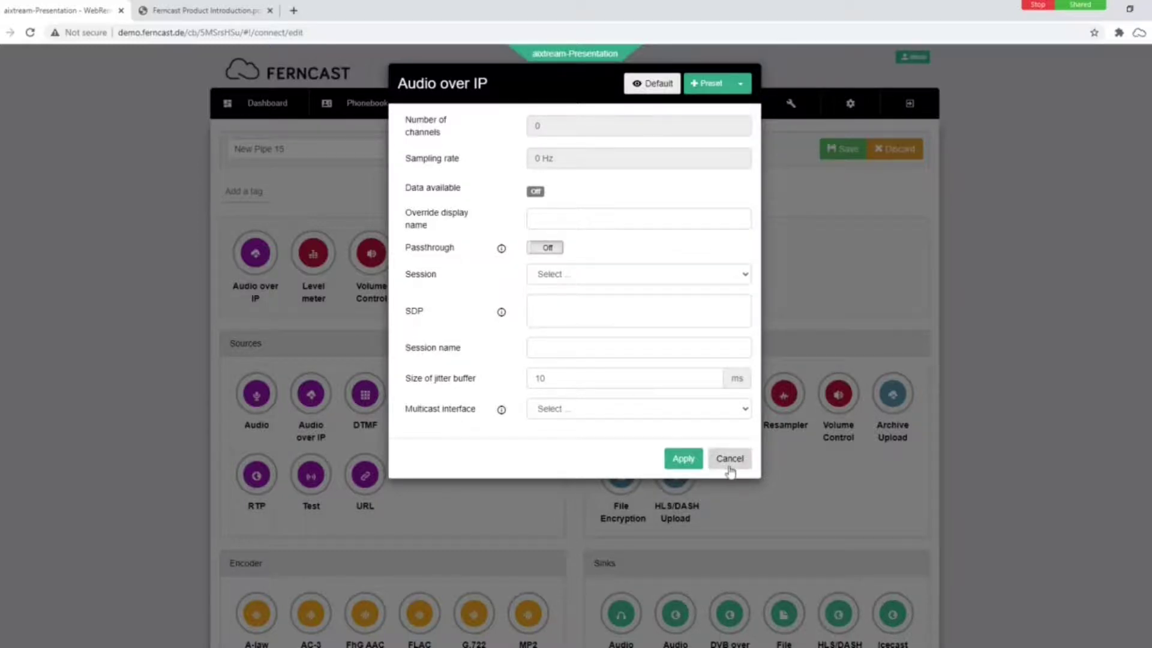
pyautogui.click(729, 469)
pyautogui.click(419, 264)
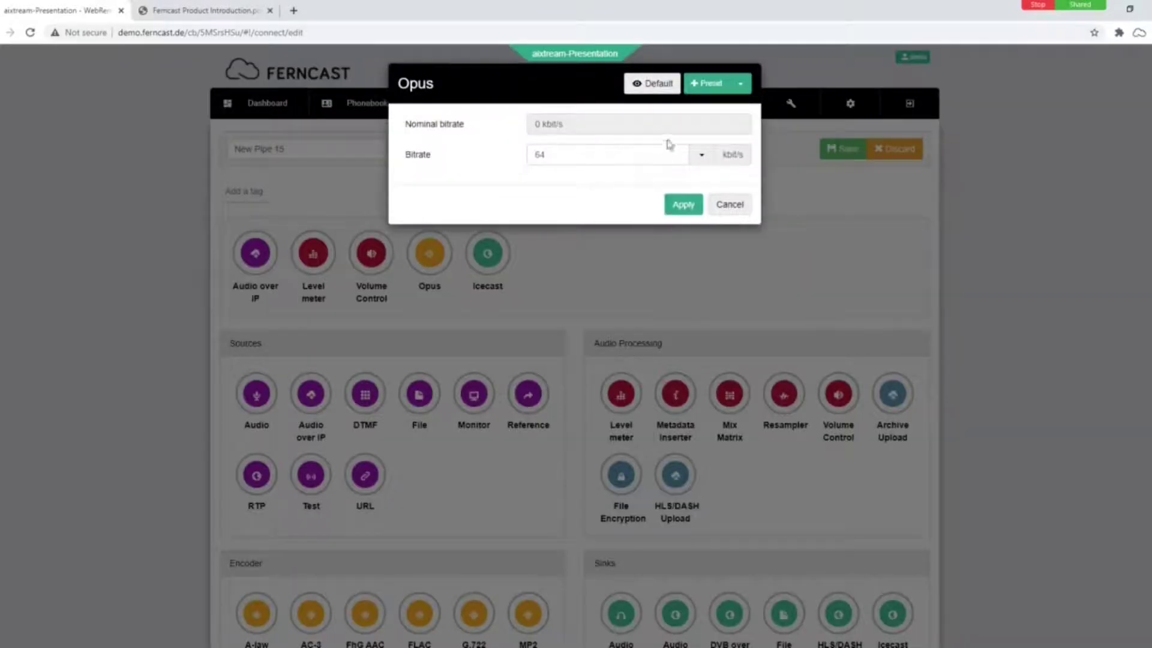
pyautogui.click(660, 85)
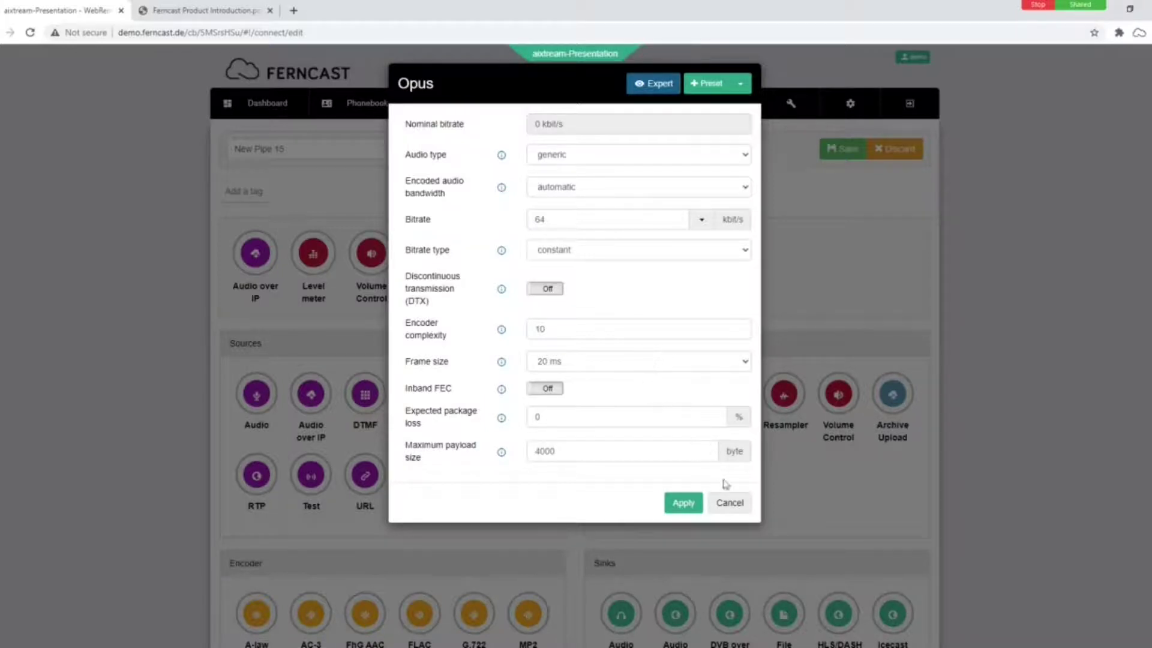
pyautogui.click(733, 505)
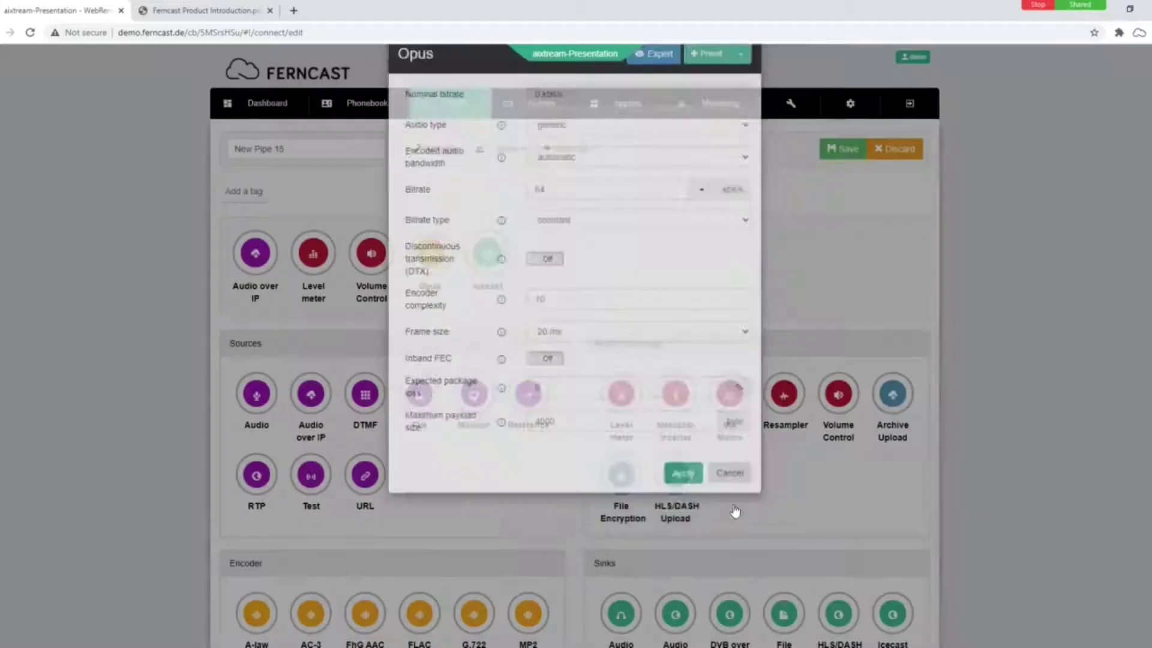
pyautogui.click(474, 258)
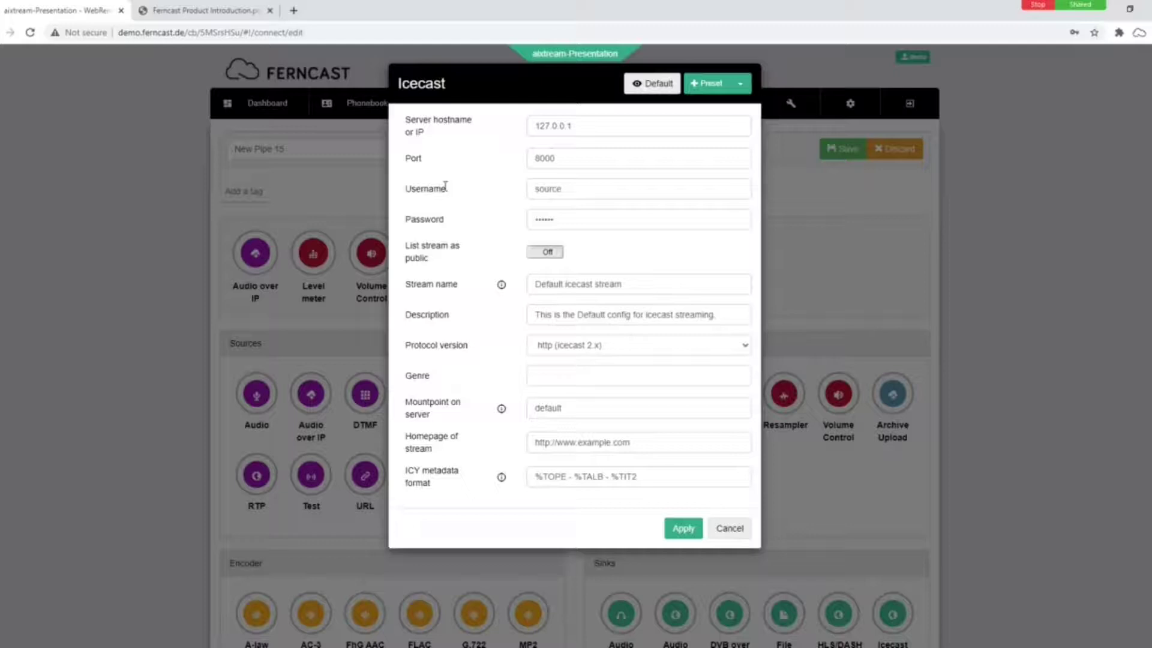
pyautogui.click(729, 528)
pyautogui.scroll(-1, 654, 382)
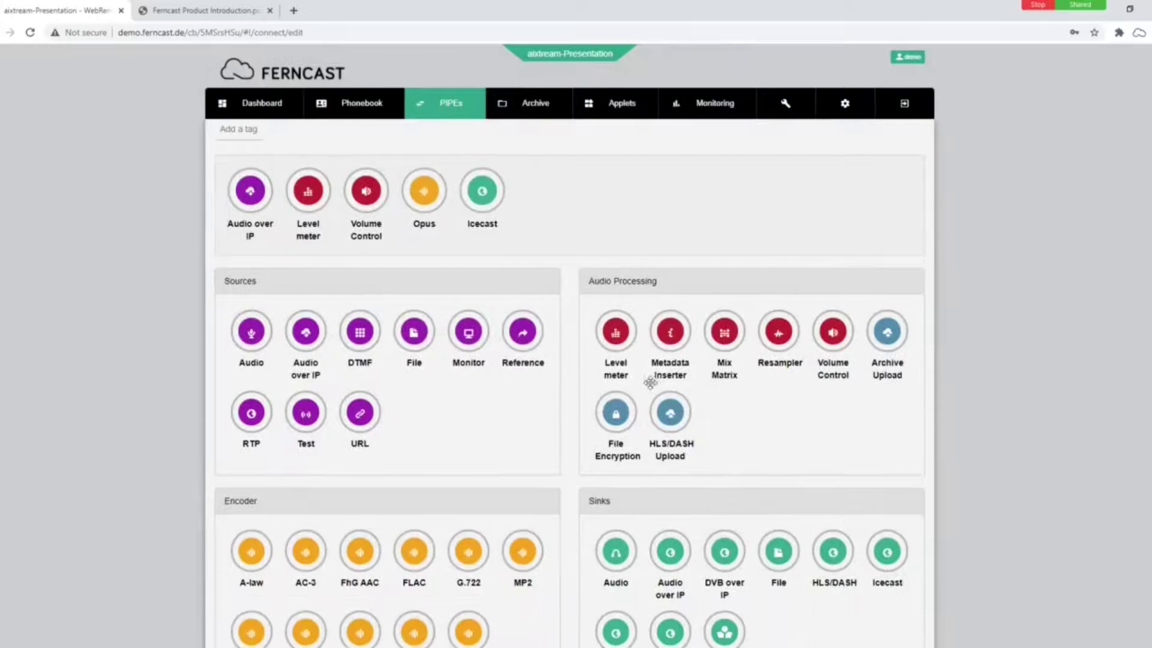
pyautogui.scroll(-1, 539, 390)
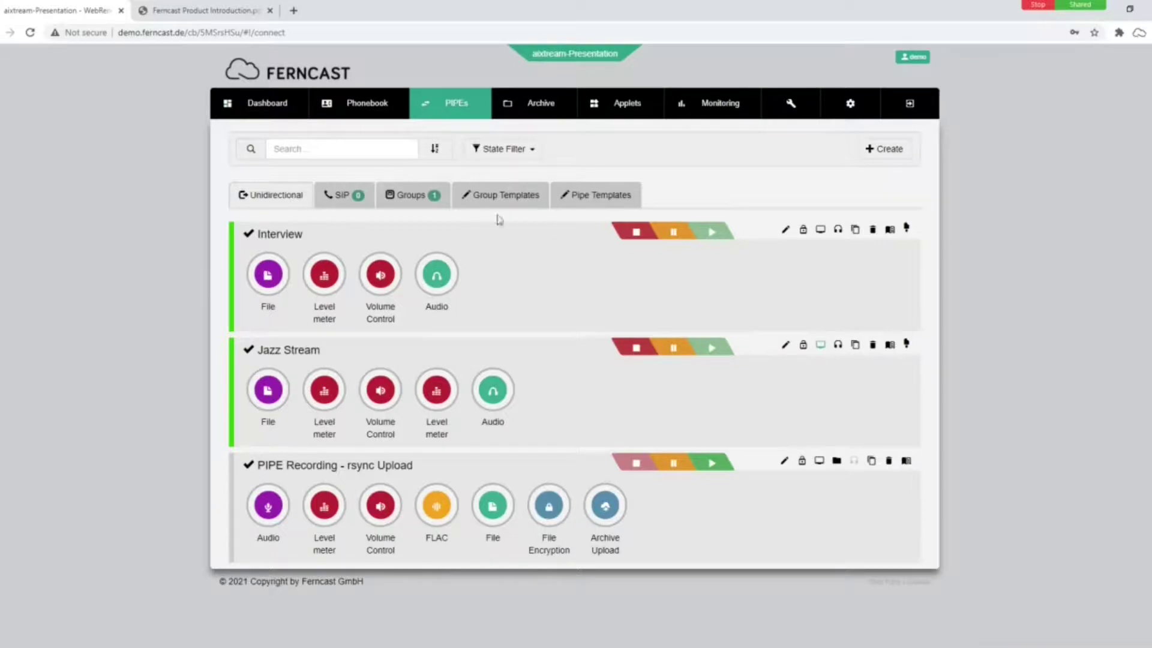
# Search the pipes overview for "inter" and clear the search again.
pyautogui.click(347, 149)
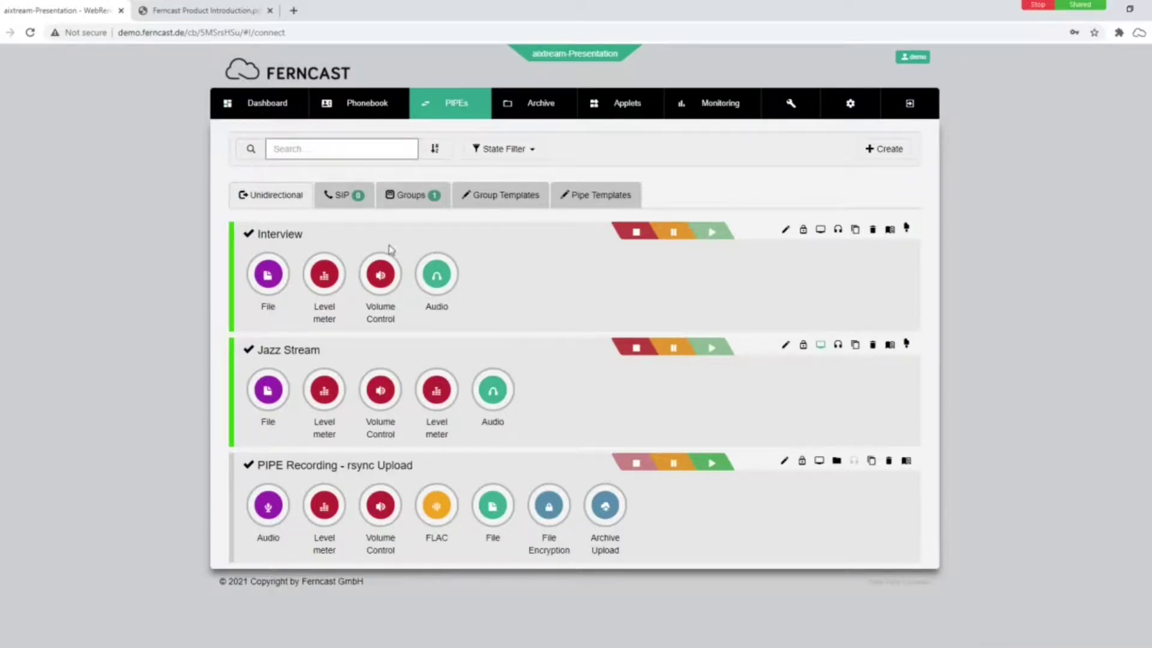
pyautogui.write('f')
pyautogui.press('BackSpace')
pyautogui.write('inter')
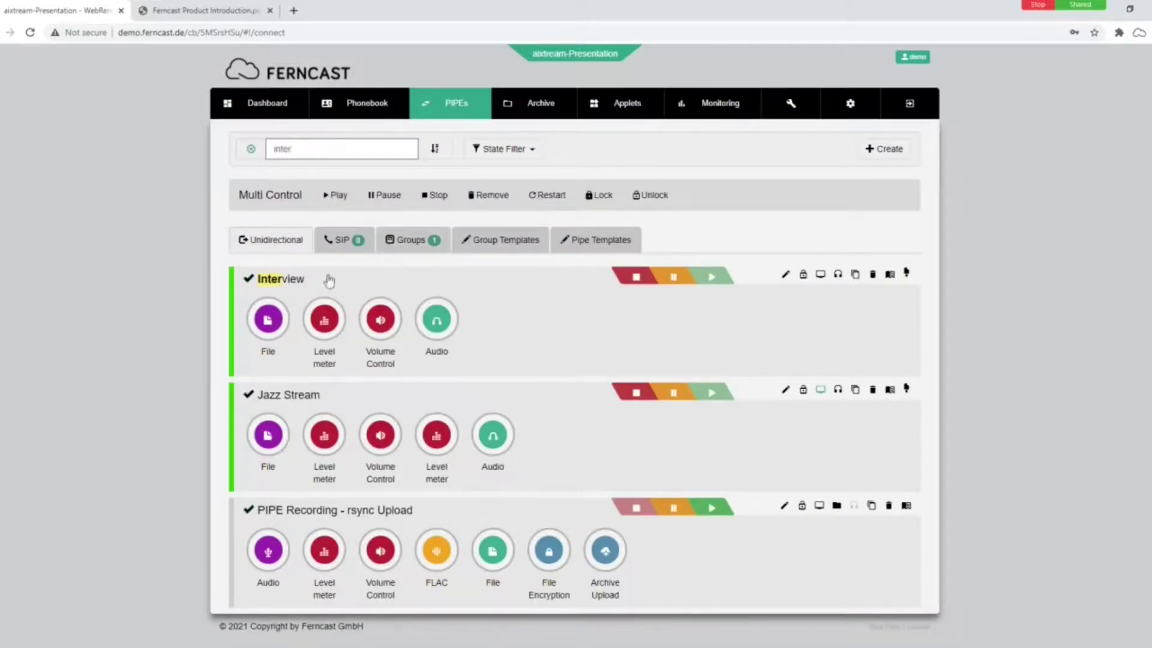
pyautogui.doubleClick(334, 148)
pyautogui.press('BackSpace')
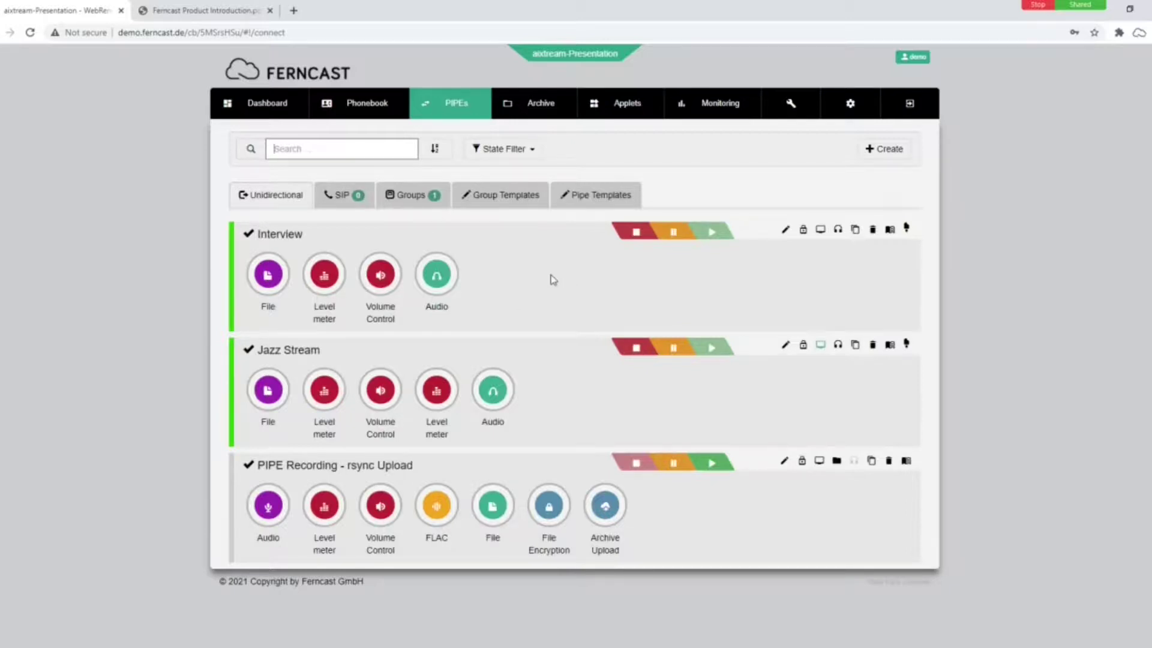
# Look over the available pipe templates, then return to the unidirectional pipes overview.
pyautogui.click(585, 203)
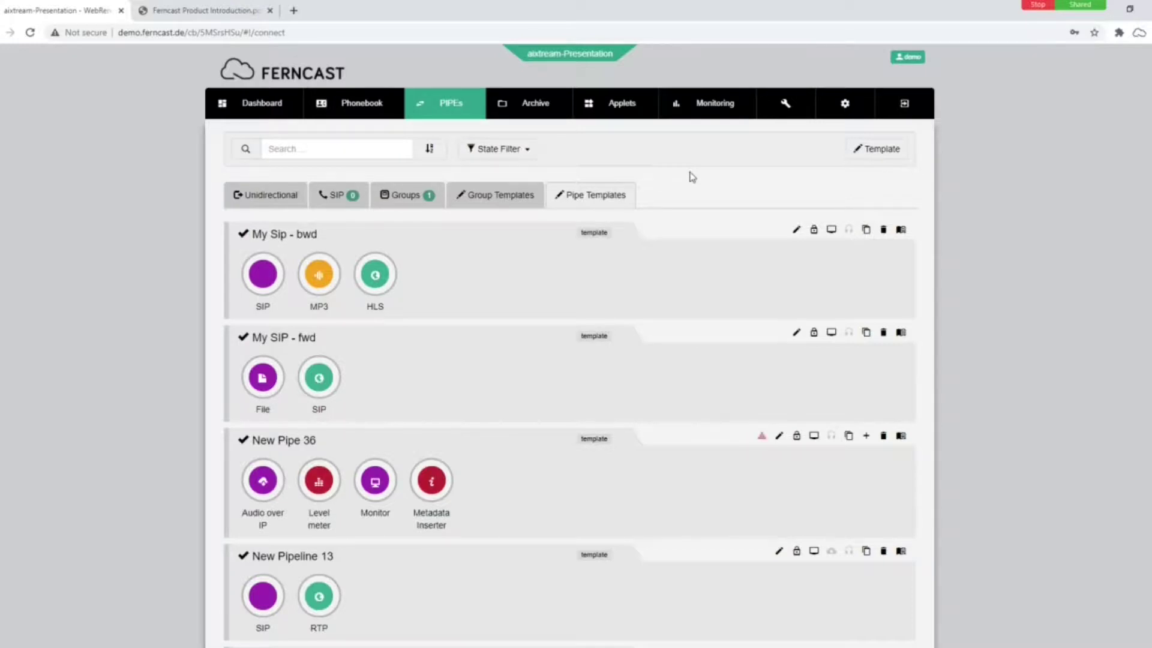
pyautogui.click(261, 206)
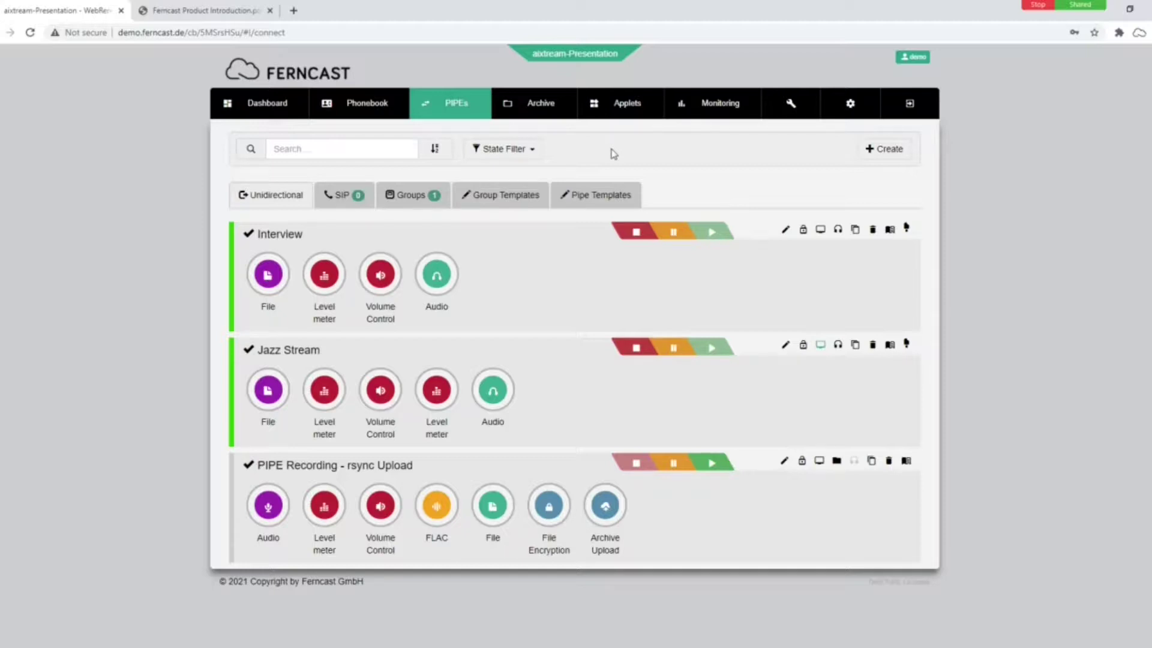
# Open the applets page and review the Example Applet's trigger and action configuration.
pyautogui.click(618, 103)
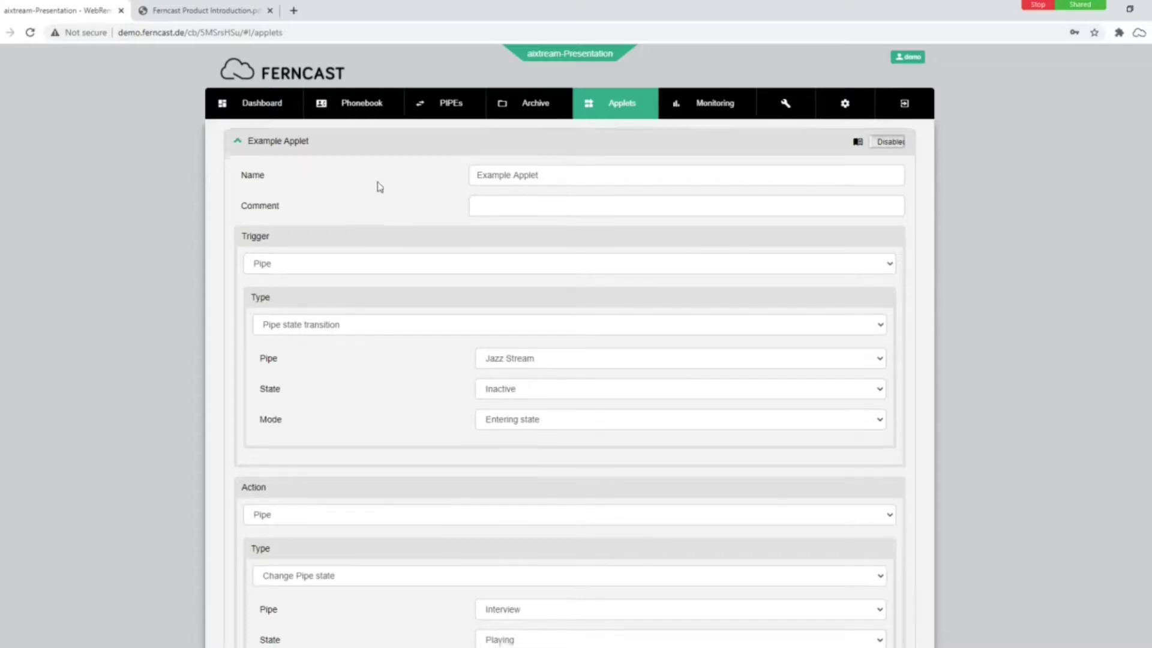
pyautogui.scroll(-1, 380, 198)
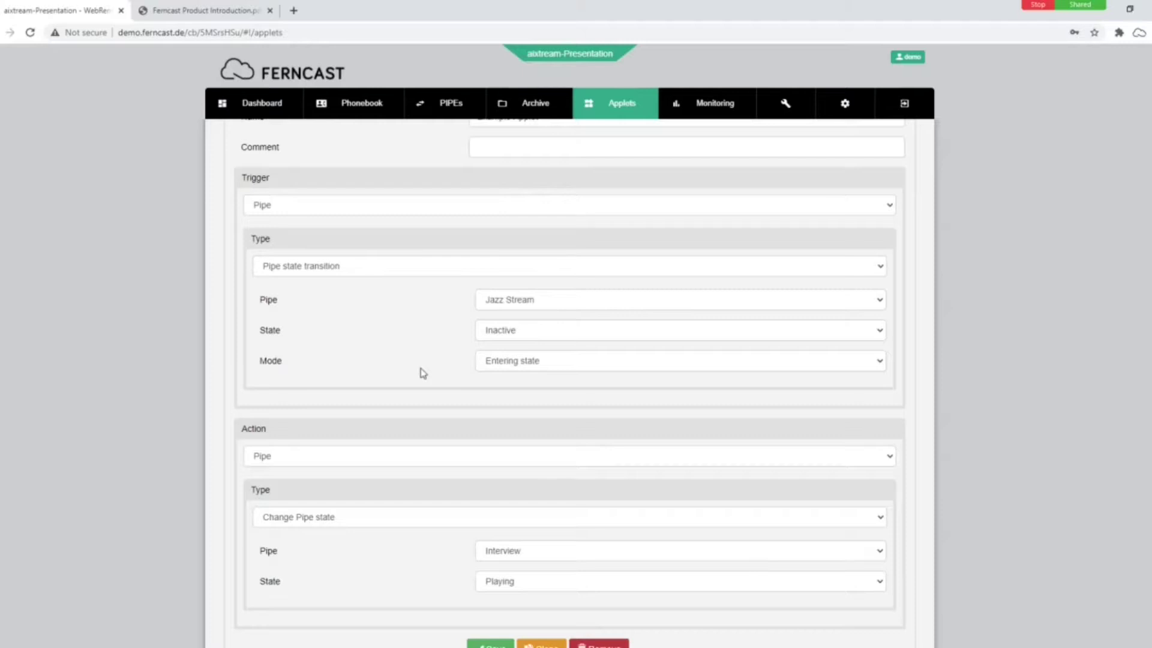
# Set the Example Applet's action to Send message and review its E-mail type settings.
pyautogui.click(384, 461)
pyautogui.click(369, 503)
pyautogui.scroll(-1, 373, 471)
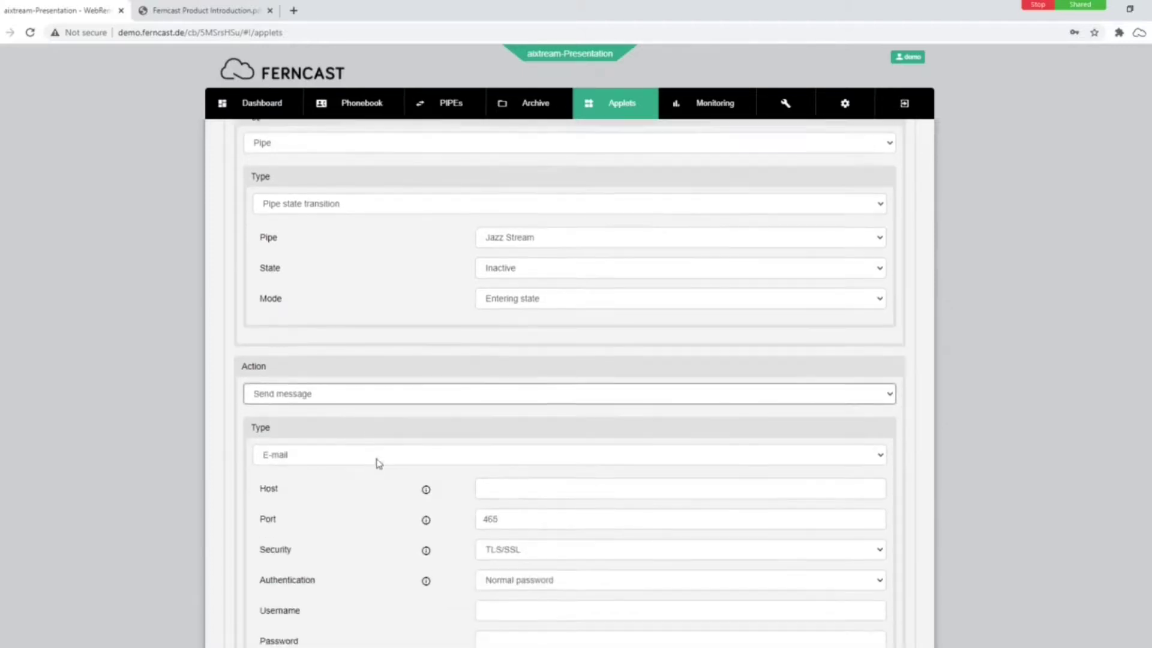
pyautogui.scroll(-1, 379, 463)
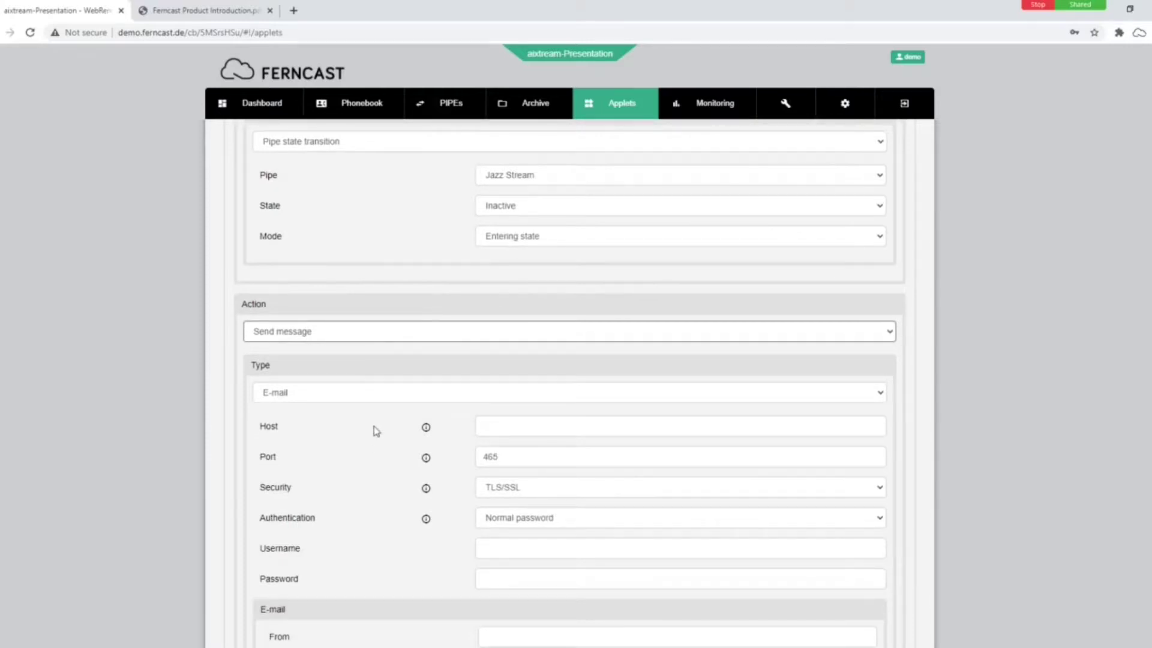
pyautogui.scroll(-1, 360, 414)
pyautogui.click(309, 336)
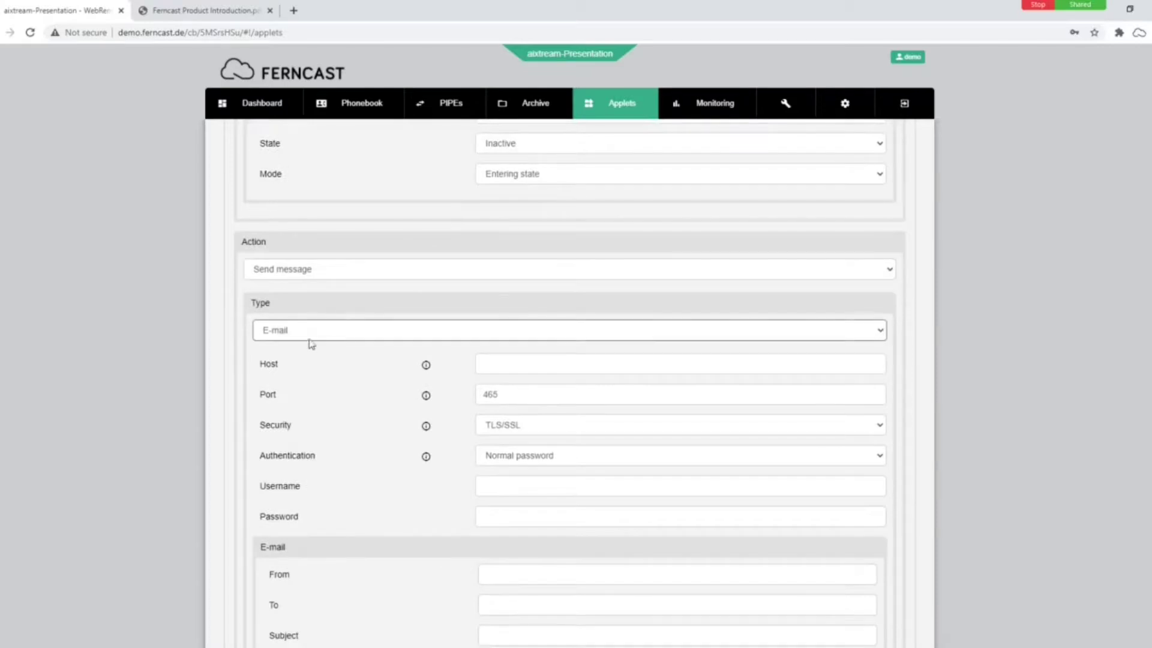
# Change the Example Applet's action to WebHook and review its HTTP request settings.
pyautogui.click(313, 278)
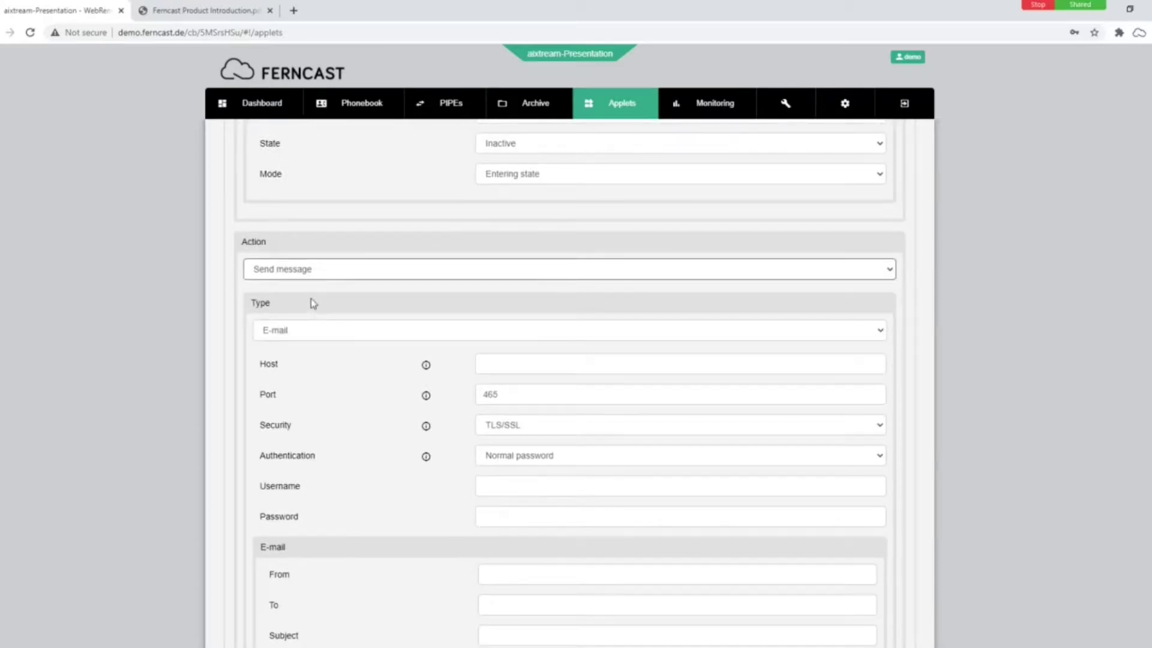
pyautogui.click(310, 297)
pyautogui.scroll(1, 346, 387)
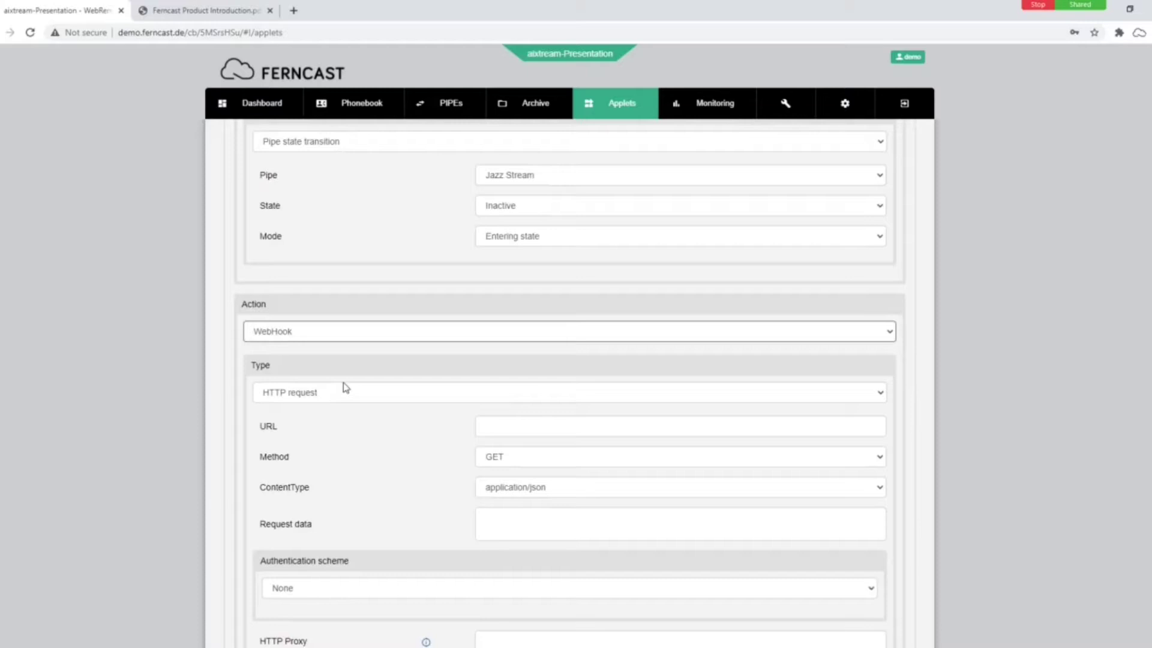
pyautogui.scroll(3, 343, 382)
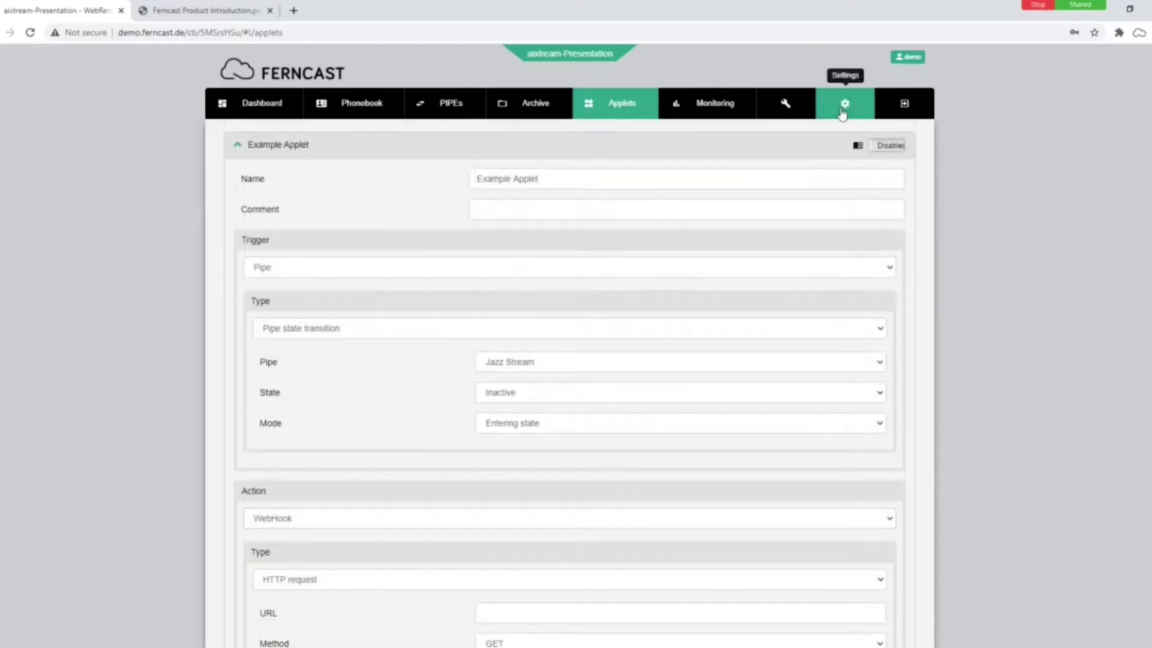
# Open the system settings and view the overview of installed licenses.
pyautogui.click(844, 103)
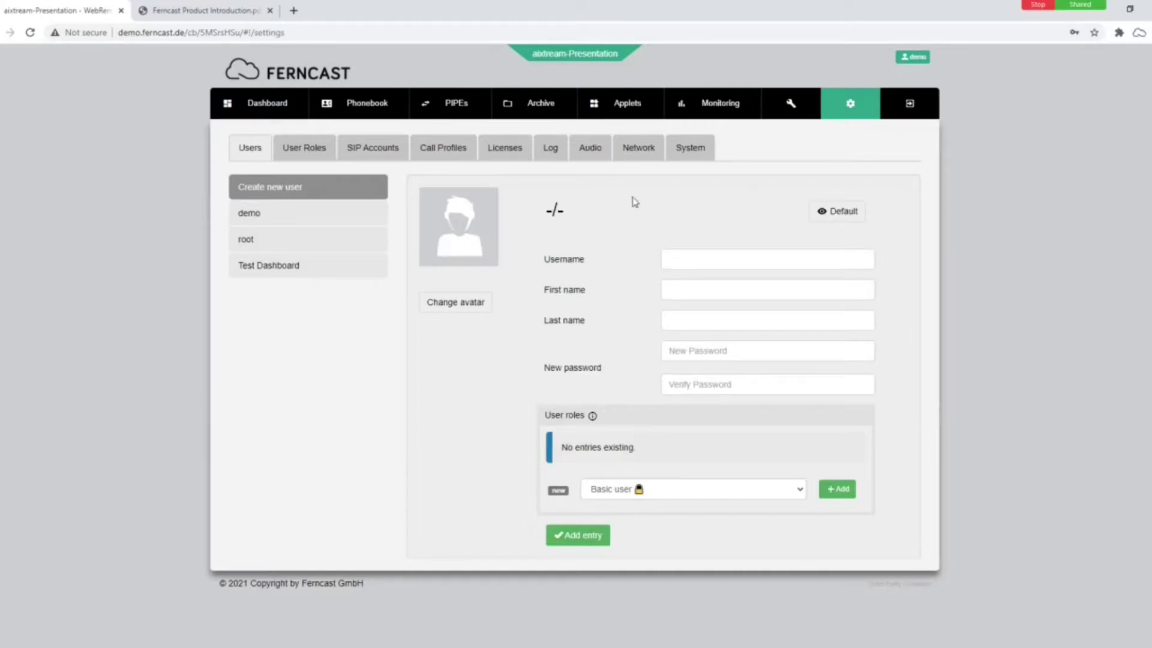
pyautogui.click(510, 159)
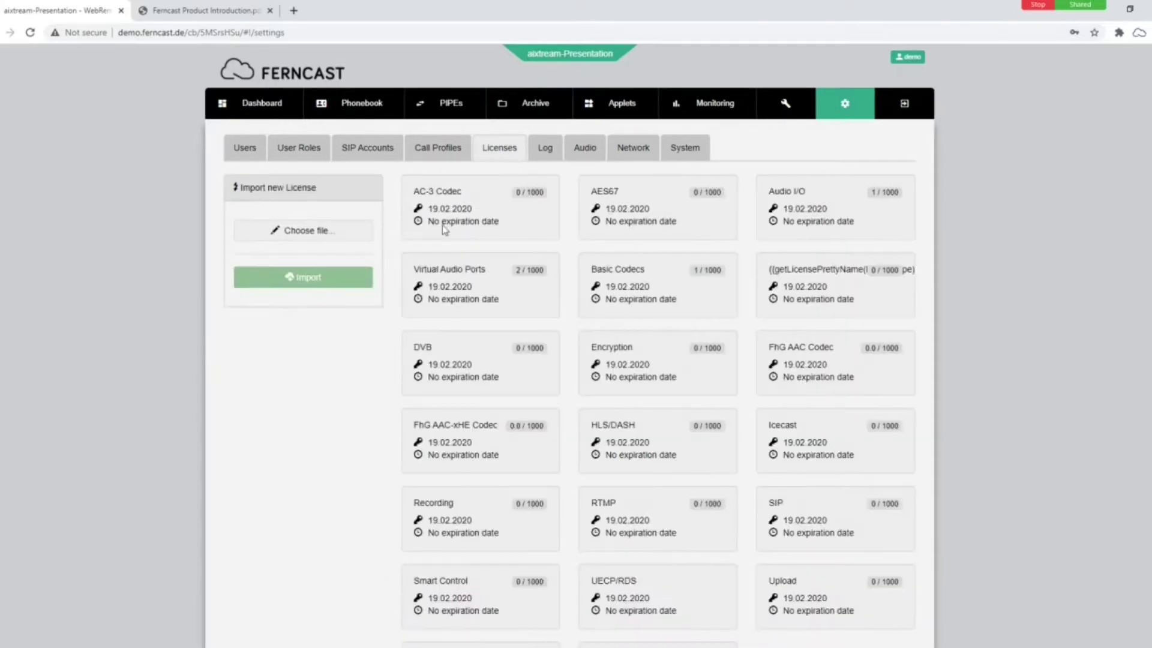